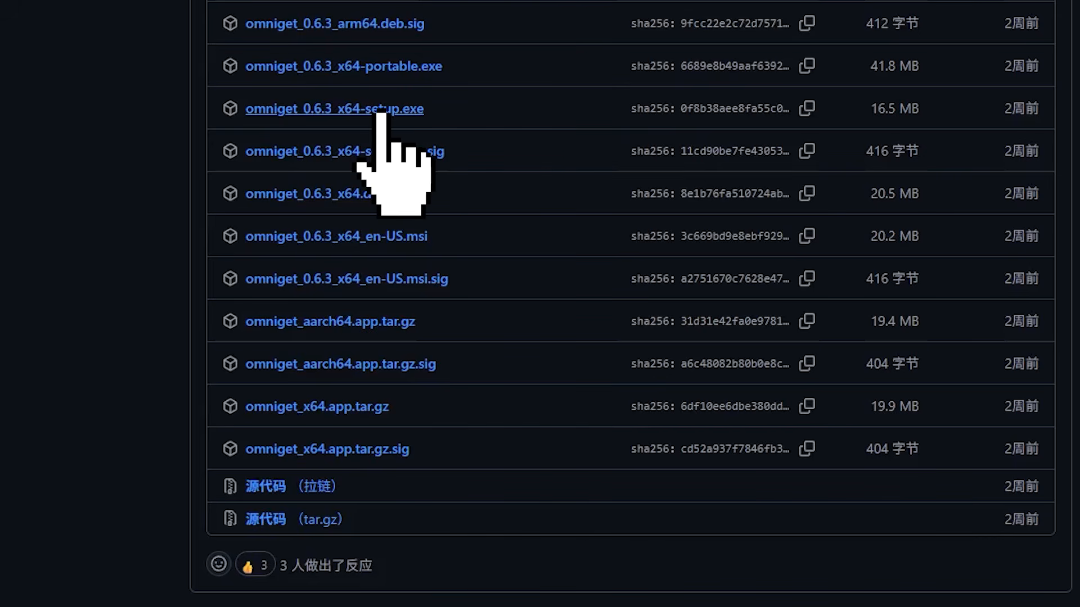
Get omniget_0.6.3_x64-setup.exe and complete the omniget installation, browsing for a destination folder along the way.
{"action": "scroll", "coordinate": [630, 303], "scroll_direction": "up", "scroll_amount": 2}
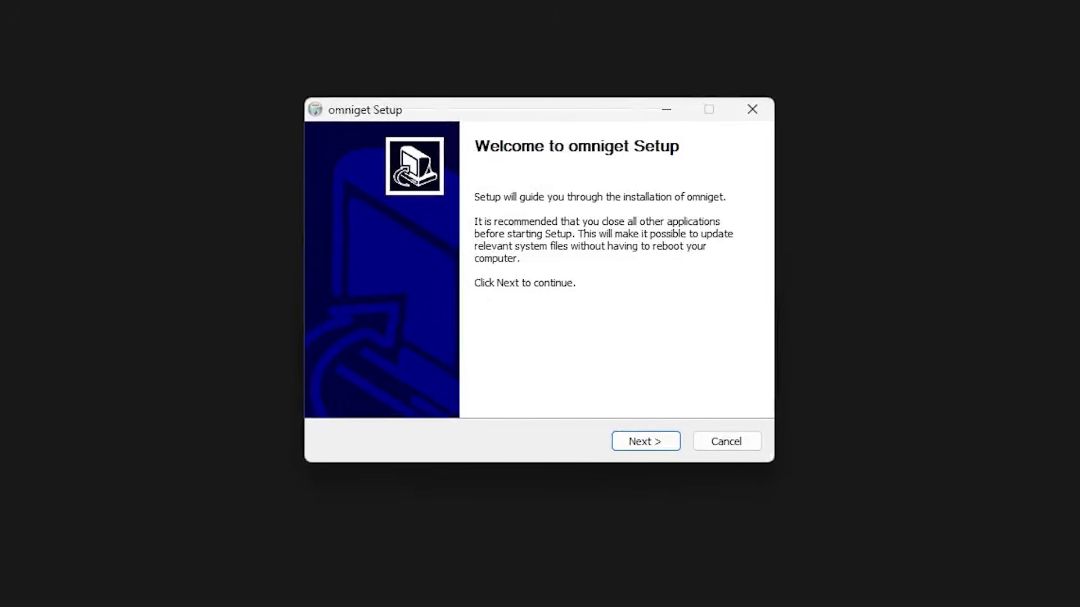
{"action": "key", "text": "Return"}
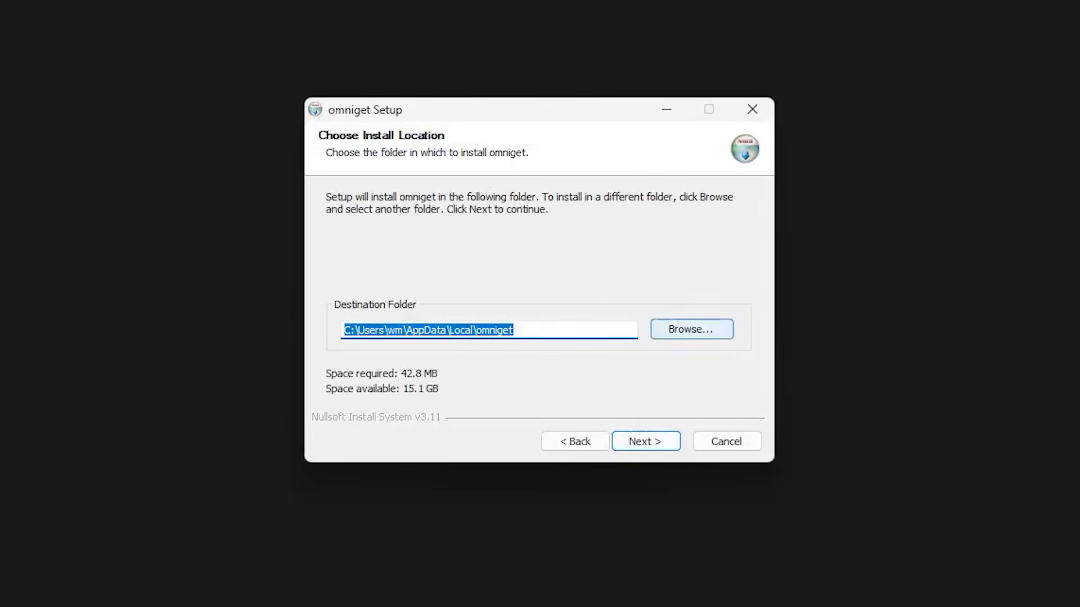
{"action": "left_click", "coordinate": [692, 330]}
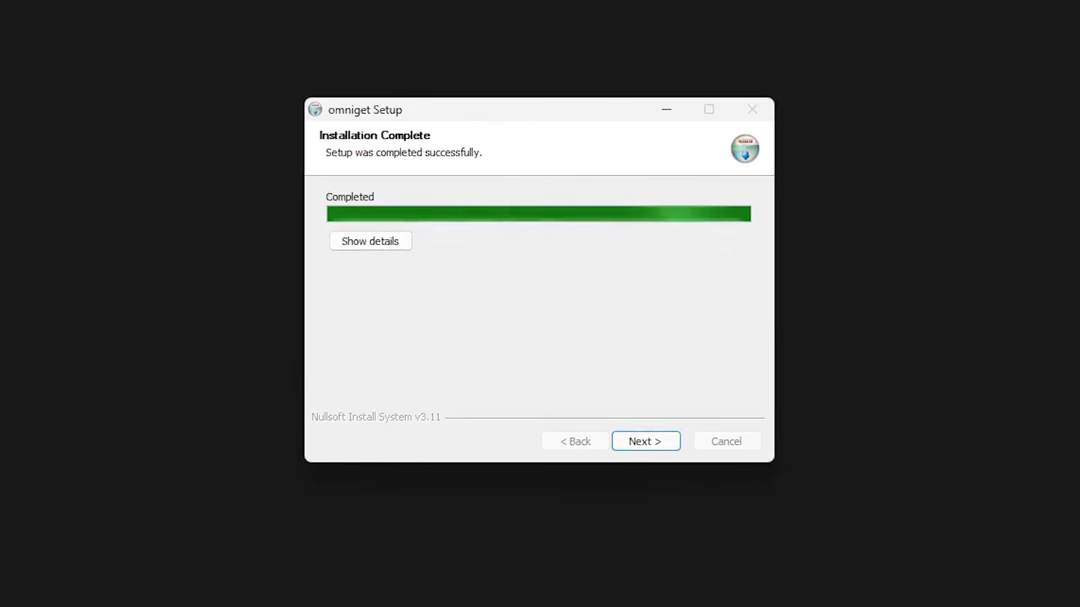
{"action": "key", "text": "Return"}
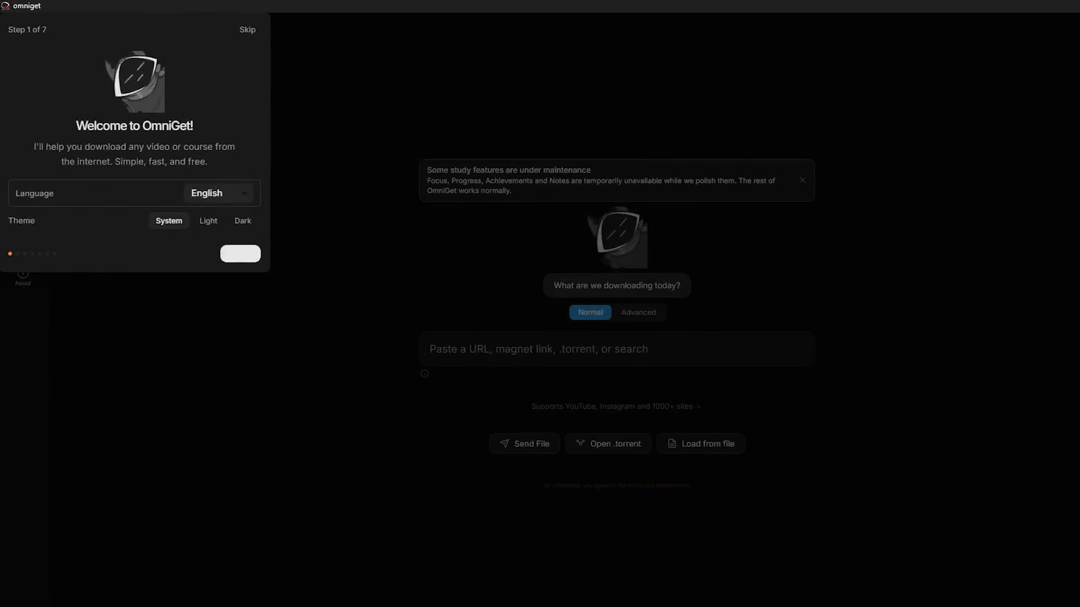
Set the OmniGet language to 中文 and the theme to 跟随系统, and continue to the download folder choice.
{"action": "left_click", "coordinate": [218, 193]}
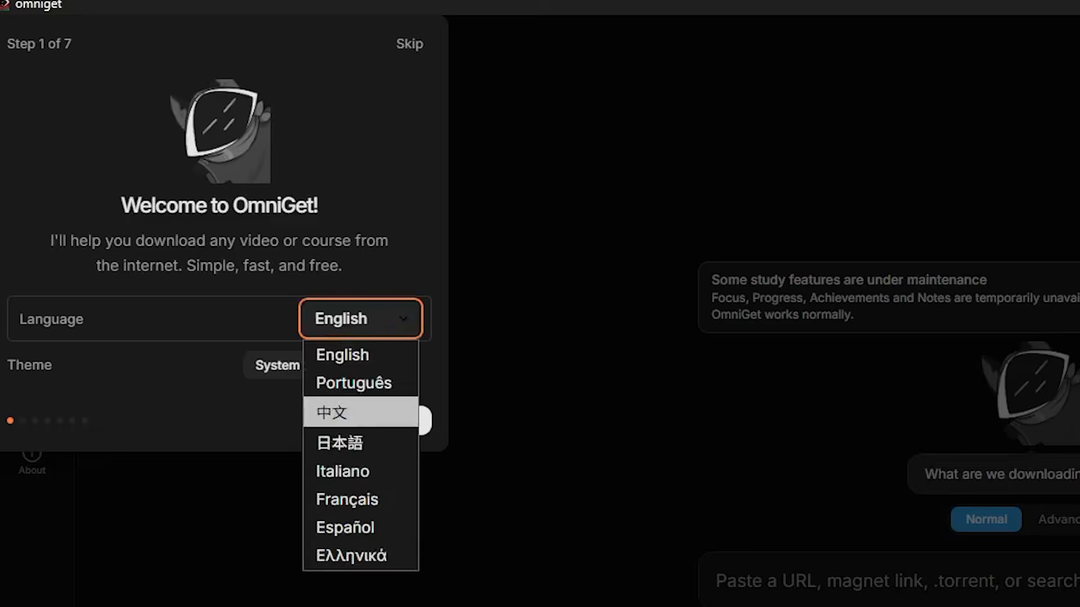
{"action": "key", "text": "Return"}
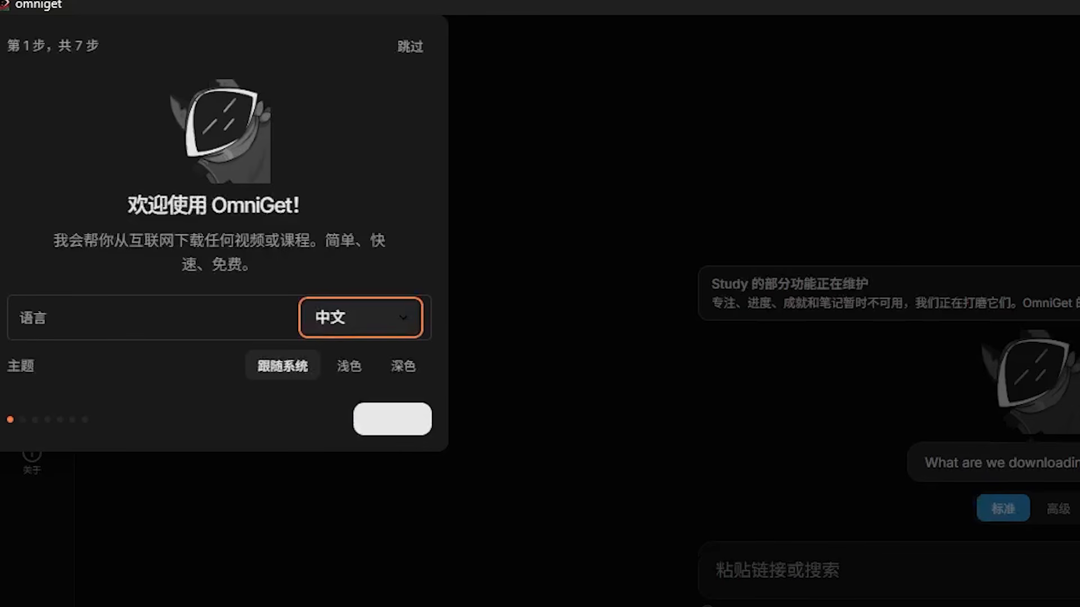
{"action": "left_click", "coordinate": [349, 366]}
{"action": "left_click", "coordinate": [403, 366]}
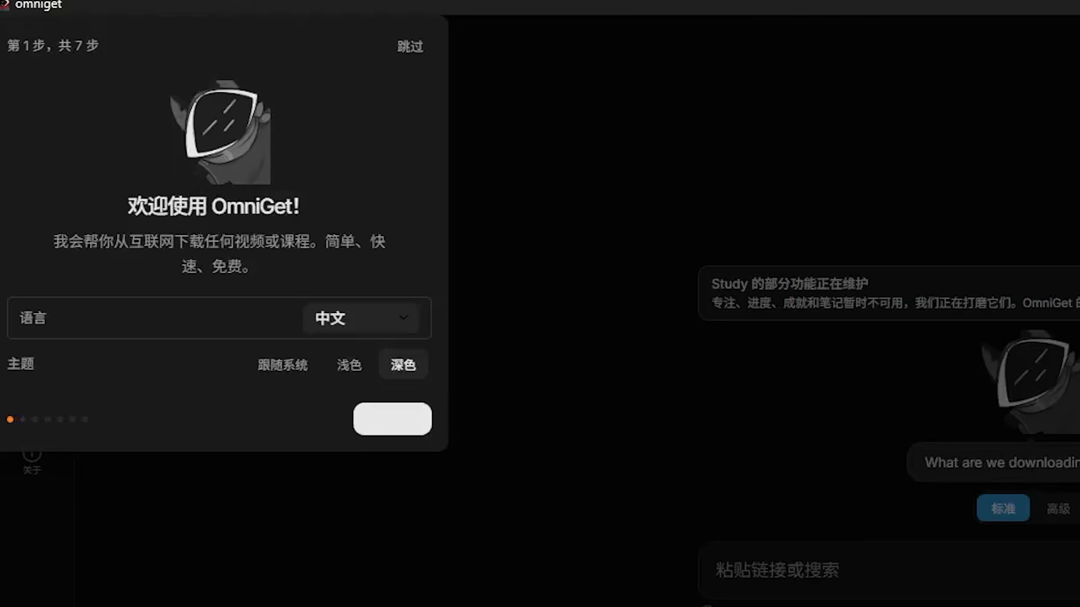
{"action": "left_click", "coordinate": [282, 365]}
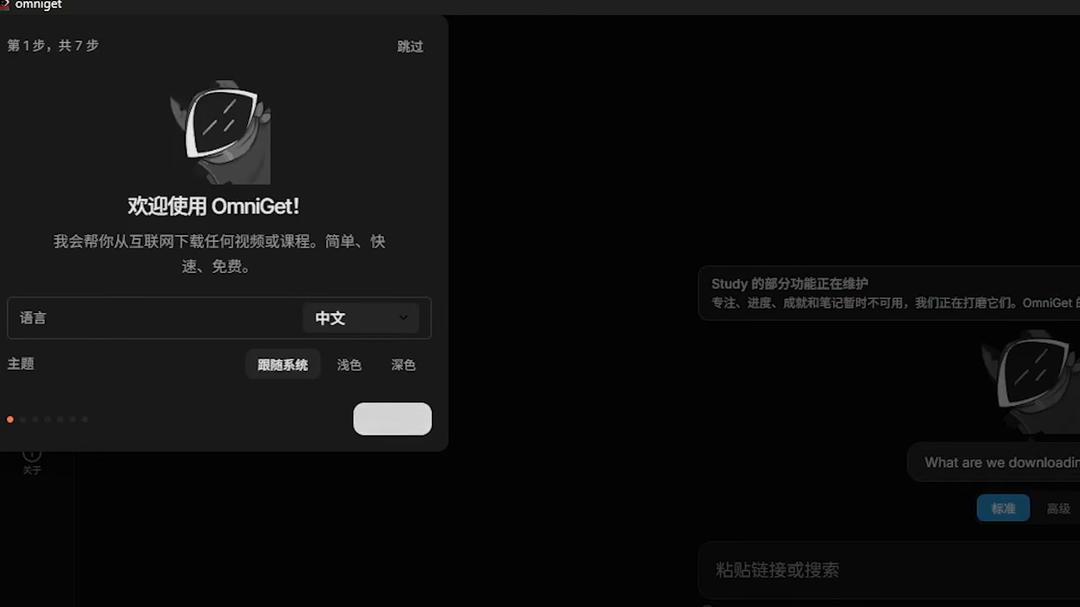
{"action": "left_click", "coordinate": [392, 419]}
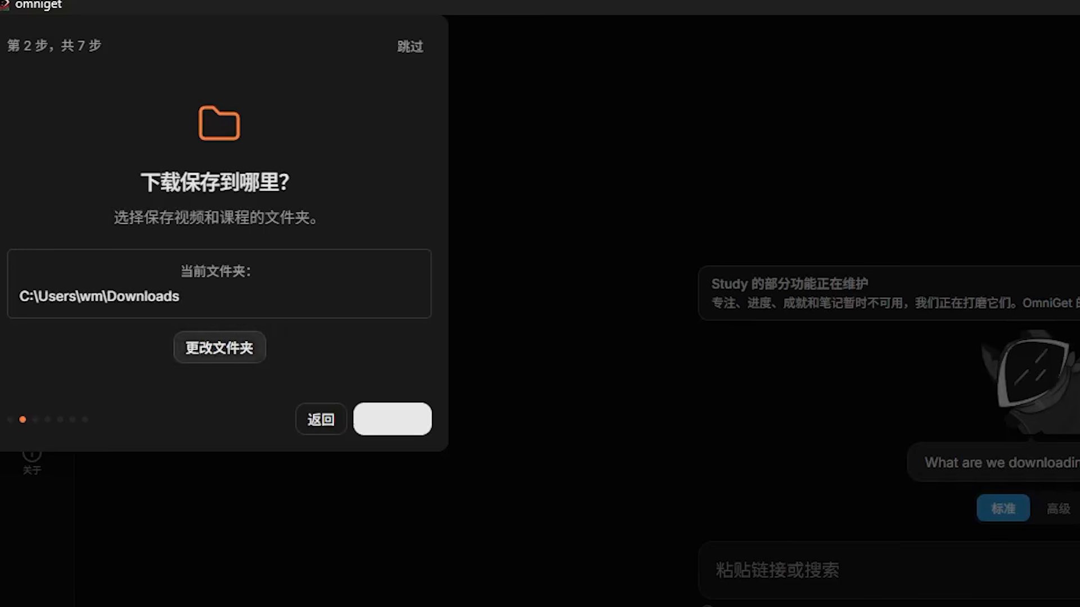
Change the download folder to D:\OmniGet_Downloads, and add Telegram Downloader and Media Converter to the features being installed.
{"action": "left_click", "coordinate": [219, 347]}
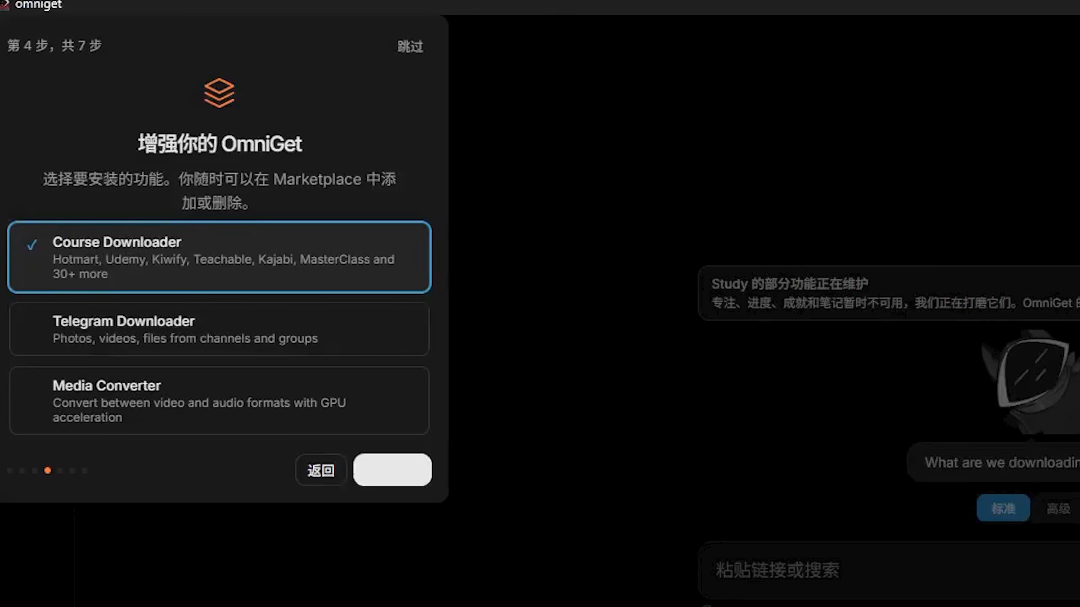
{"action": "left_click", "coordinate": [219, 329]}
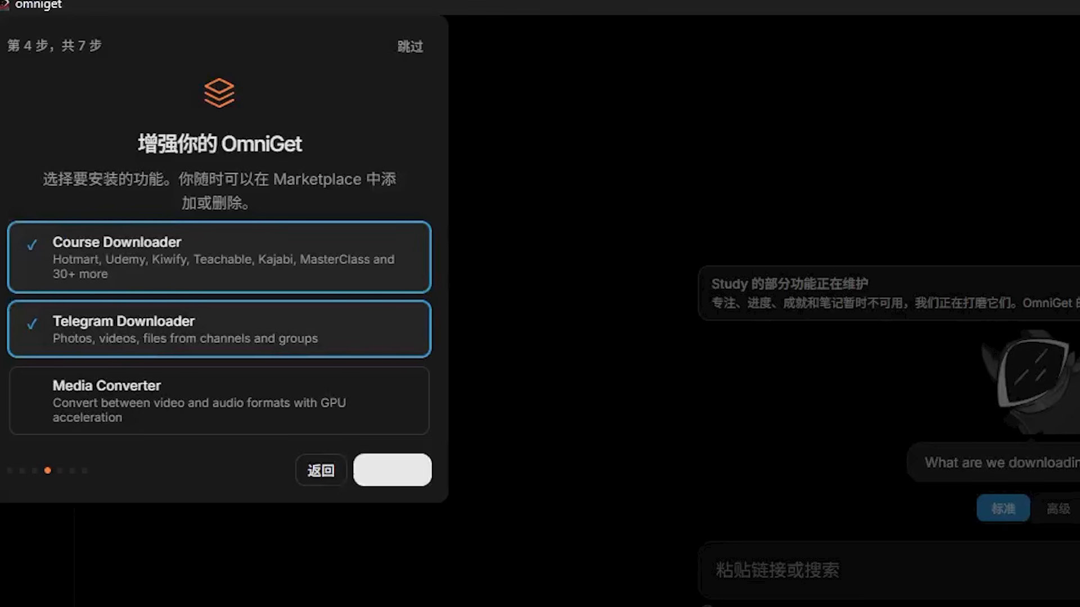
{"action": "left_click", "coordinate": [219, 400]}
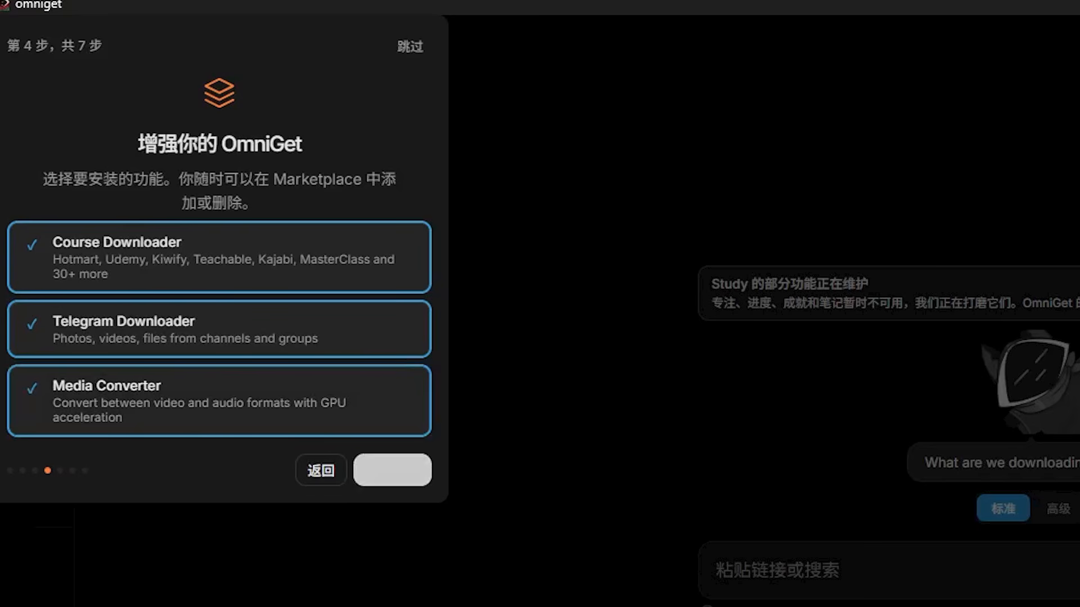
{"action": "left_click", "coordinate": [392, 470]}
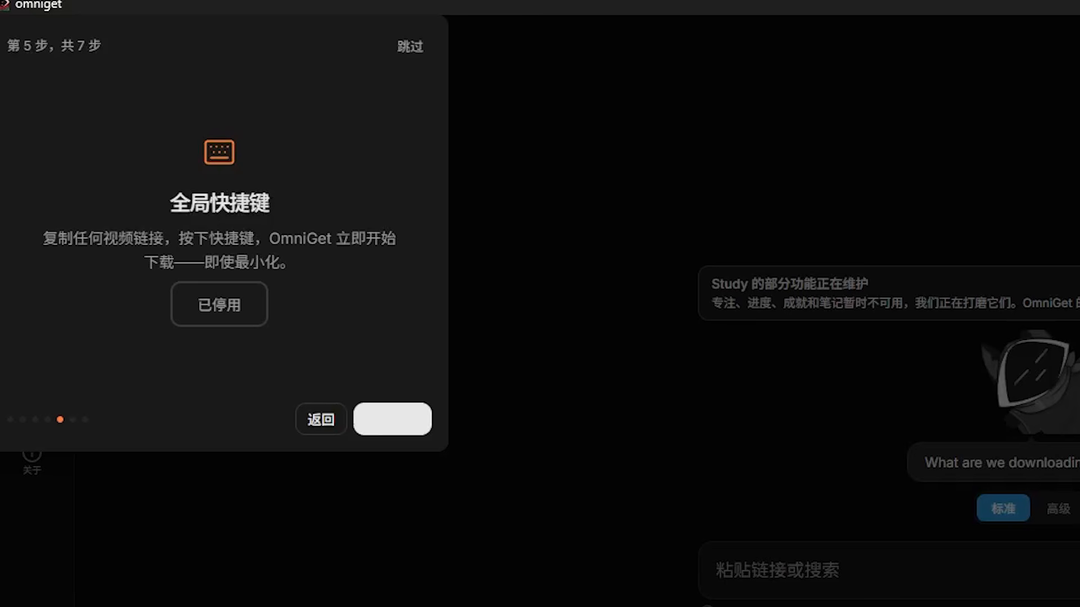
Finish the first-run setup with the global hotkey enabled and Discord Rich Presence disabled, acknowledging the responsible-use notice.
{"action": "left_click", "coordinate": [218, 304]}
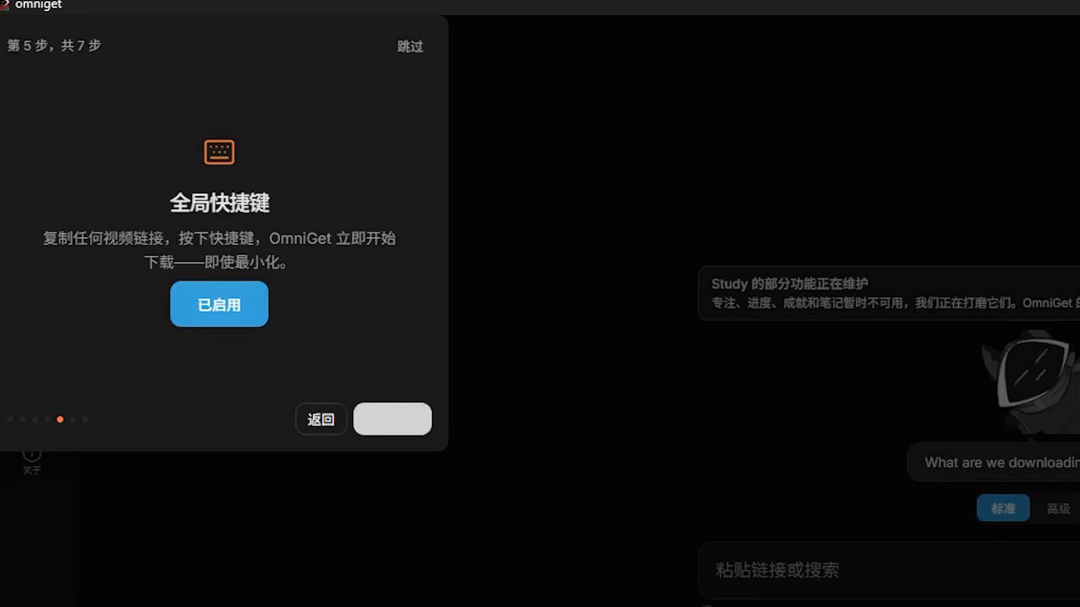
{"action": "left_click", "coordinate": [392, 419]}
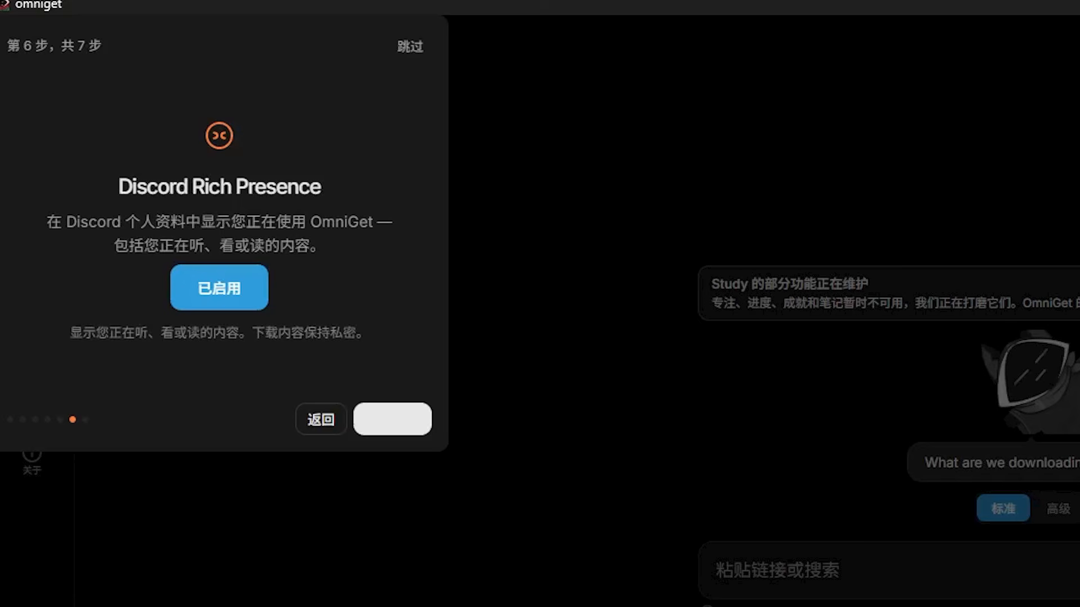
{"action": "left_click", "coordinate": [219, 288]}
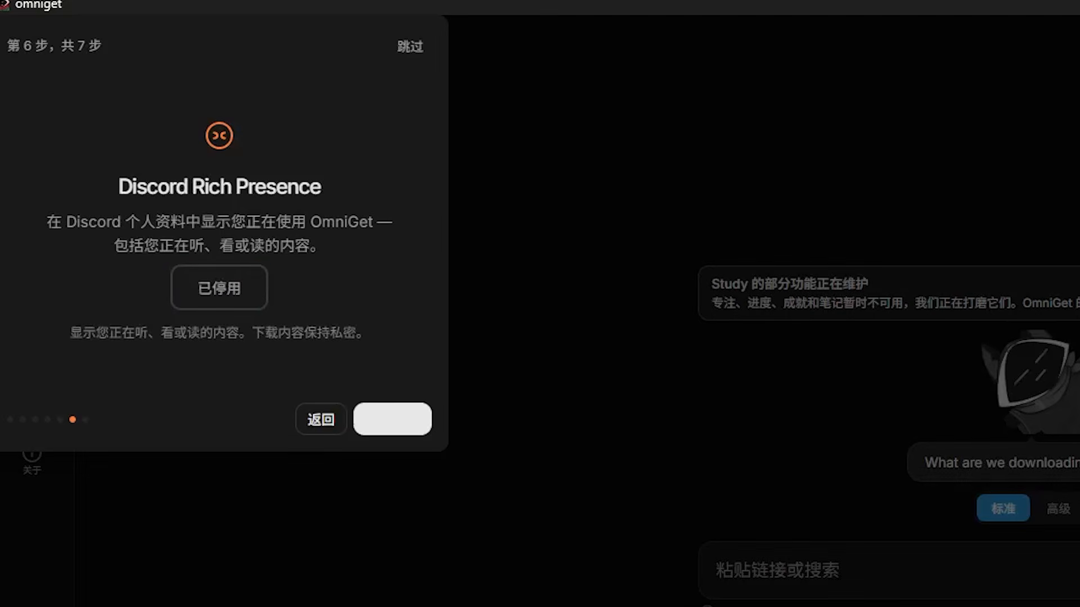
{"action": "left_click", "coordinate": [393, 419]}
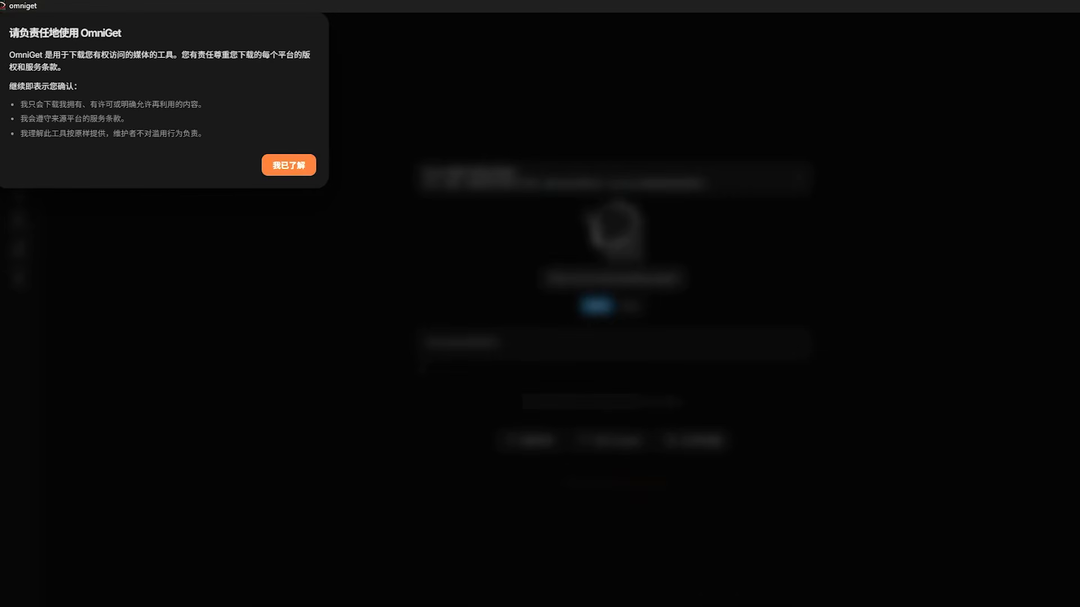
{"action": "left_click", "coordinate": [289, 165]}
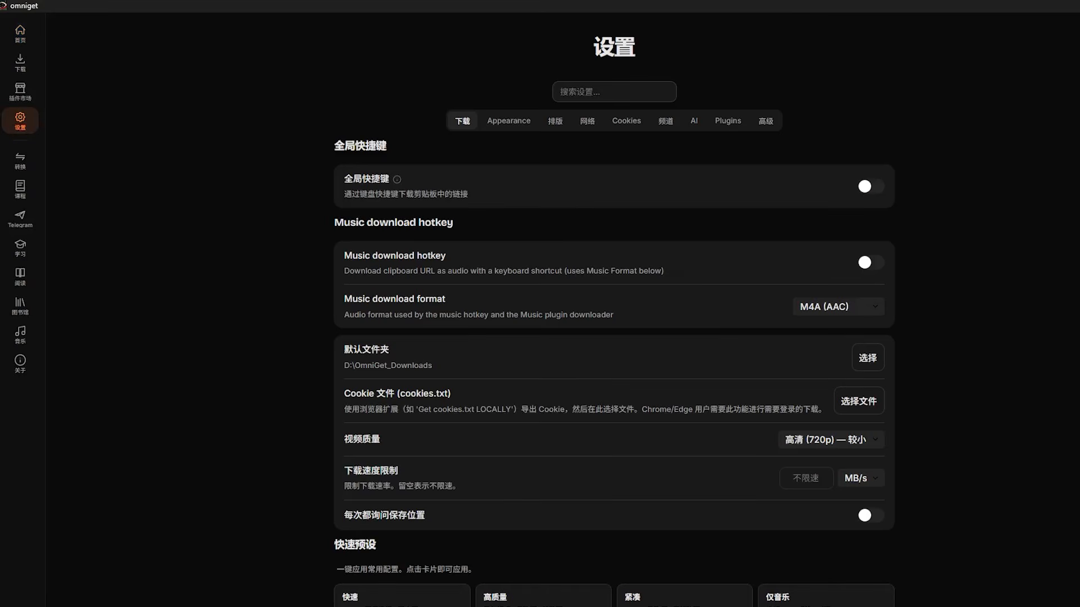
Enable the proxy in the network settings with type HTTP and host 127.0.0.1, and enter its port number.
{"action": "left_click", "coordinate": [587, 121]}
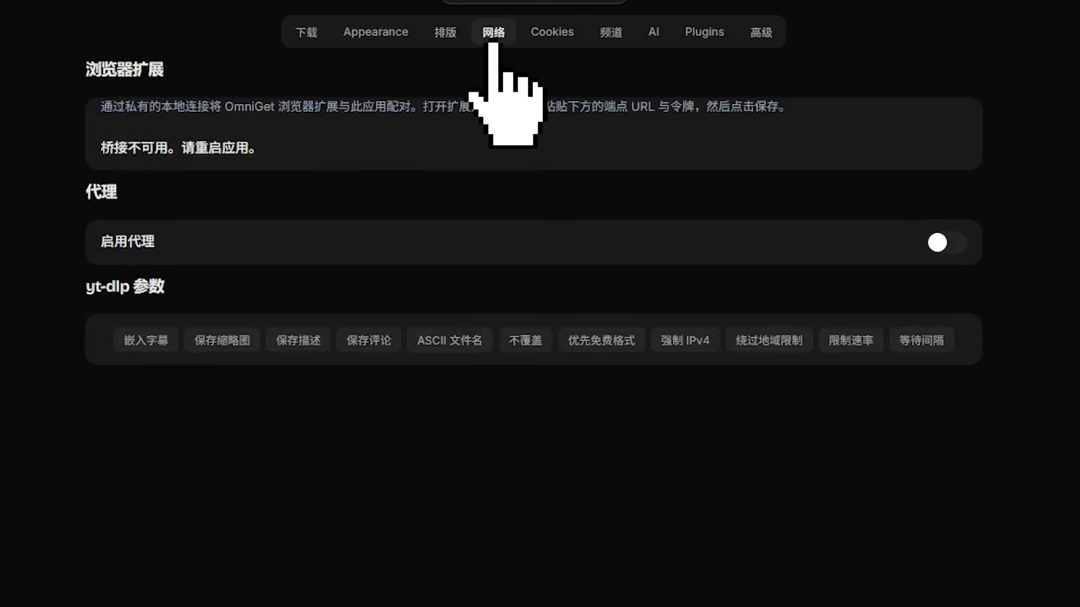
{"action": "left_click", "coordinate": [942, 246]}
{"action": "left_click", "coordinate": [944, 289]}
{"action": "left_click", "coordinate": [920, 321]}
{"action": "left_click", "coordinate": [874, 341]}
{"action": "type", "text": "127.0.0.1"}
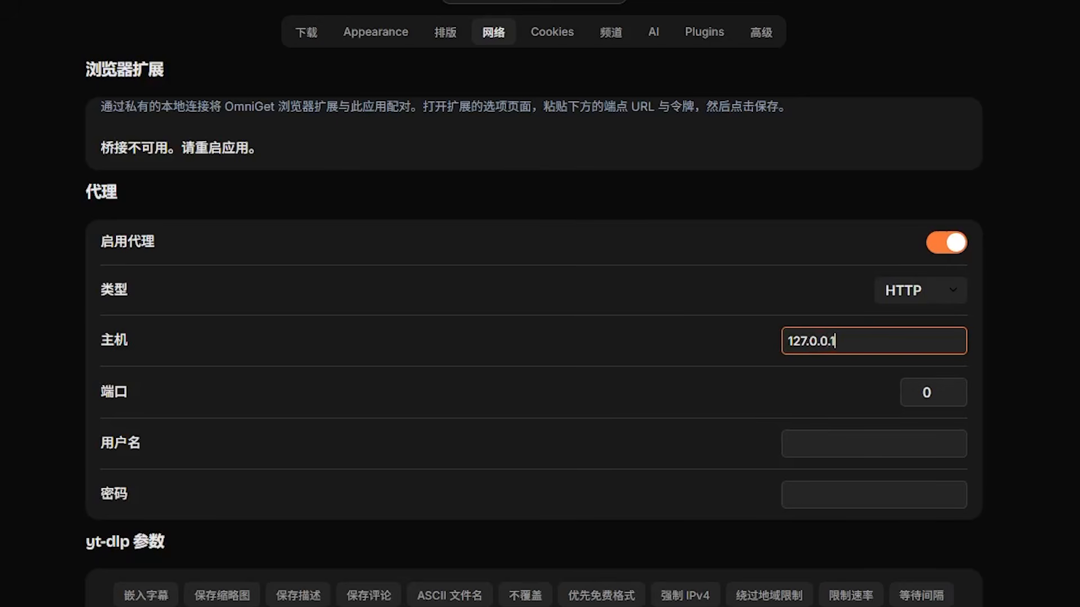
{"action": "left_click", "coordinate": [929, 392]}
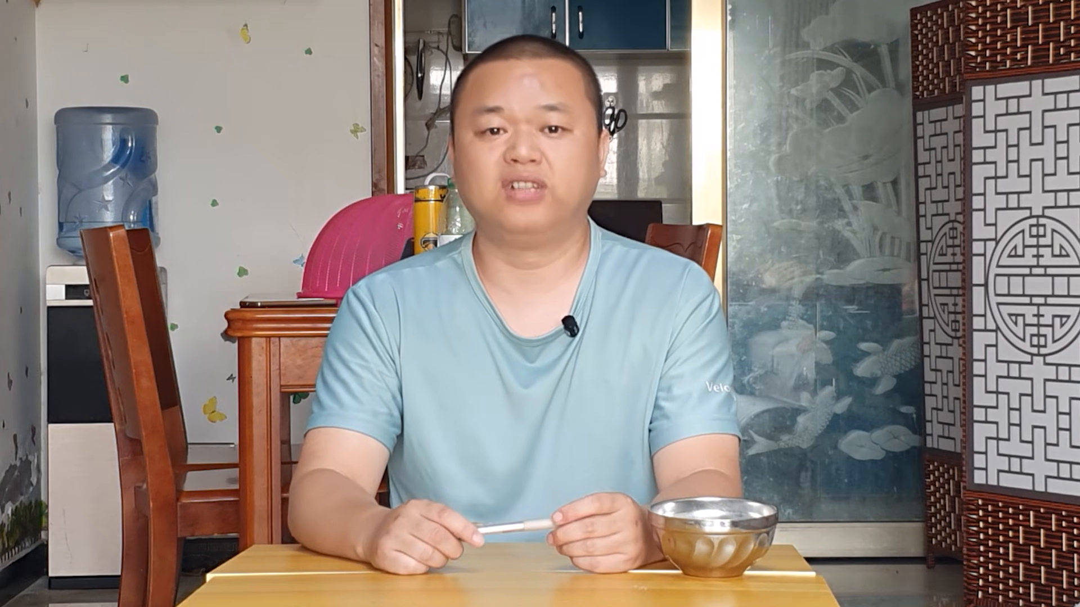
{"action": "type", "text": "080"}
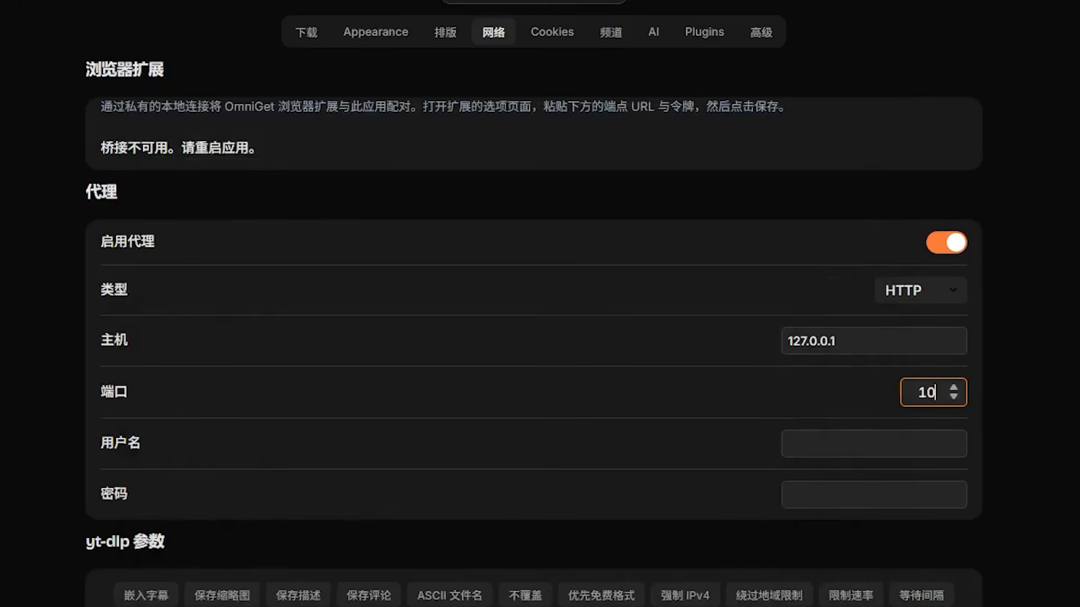
{"action": "type", "text": "8"}
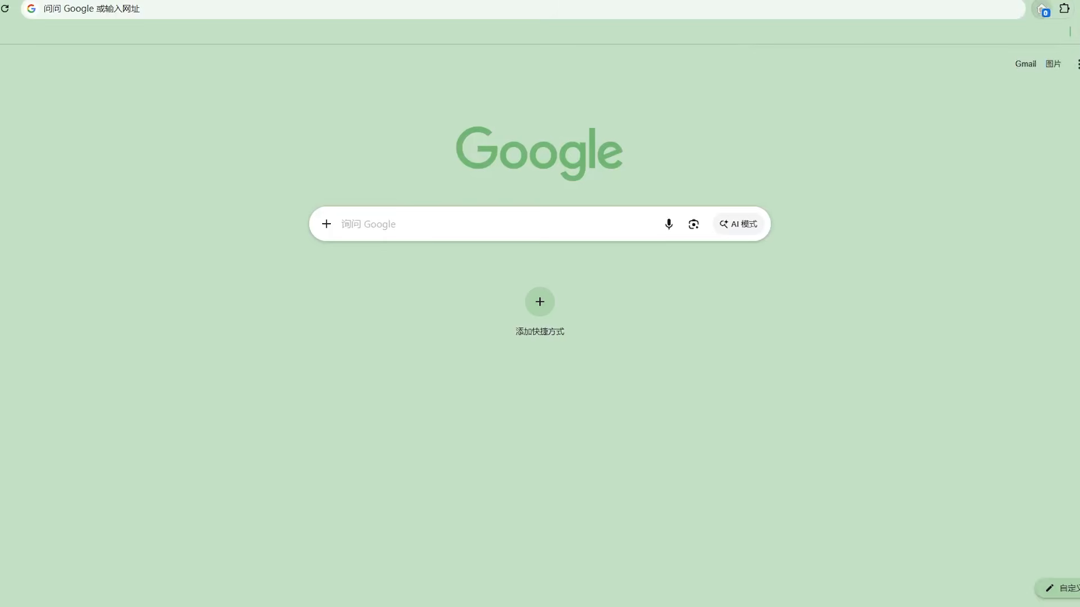
Switch to Chrome, find the Get cookies.txt LOCALLY extension in the Chrome Web Store and add it to the browser.
{"action": "left_click", "coordinate": [1042, 9]}
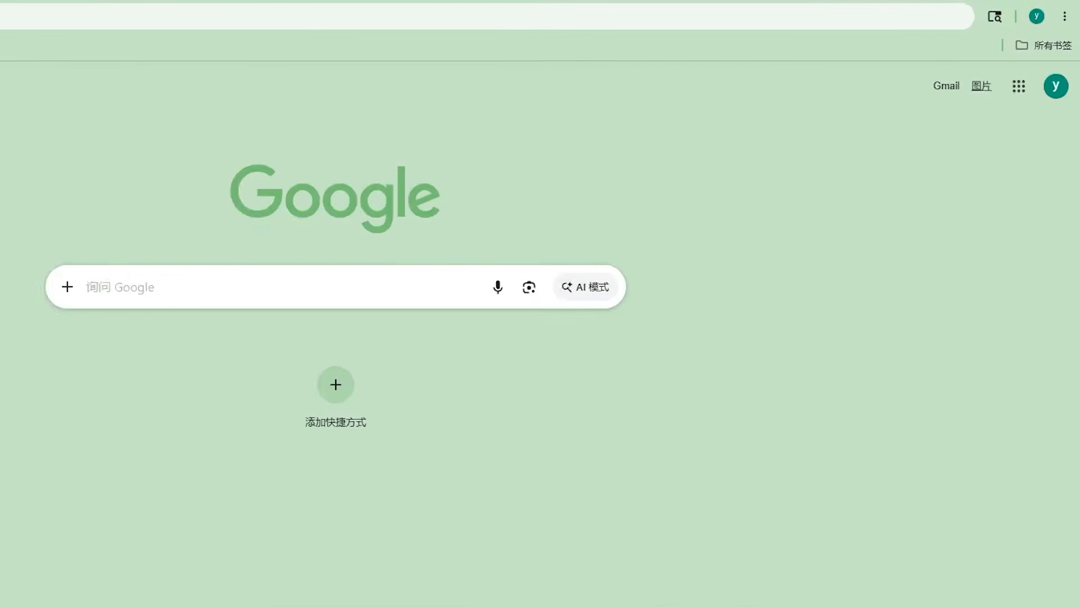
{"action": "left_click", "coordinate": [1064, 16]}
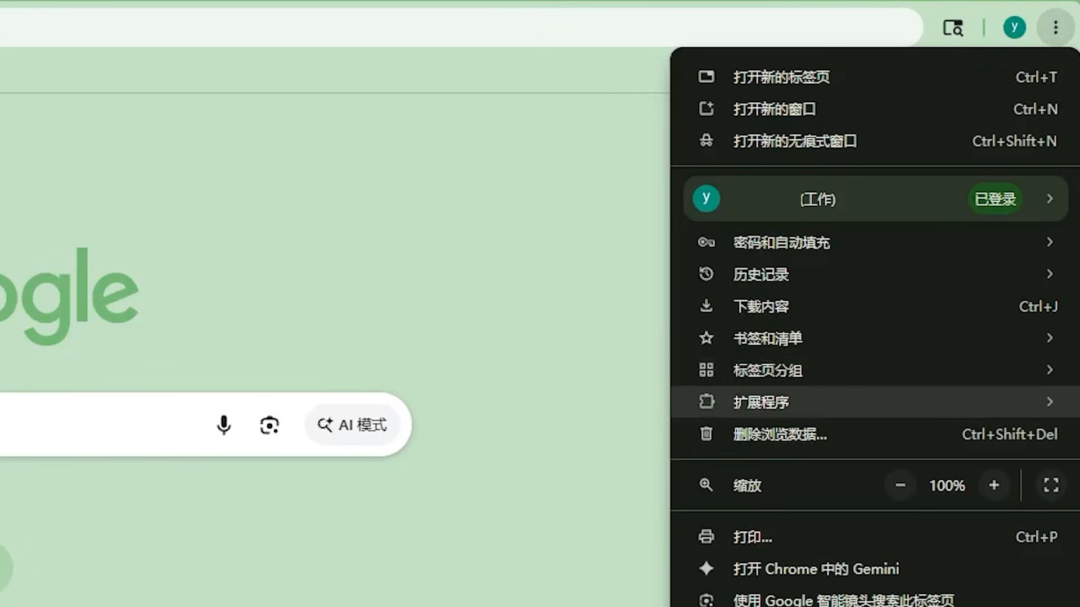
{"action": "mouse_move", "coordinate": [760, 402]}
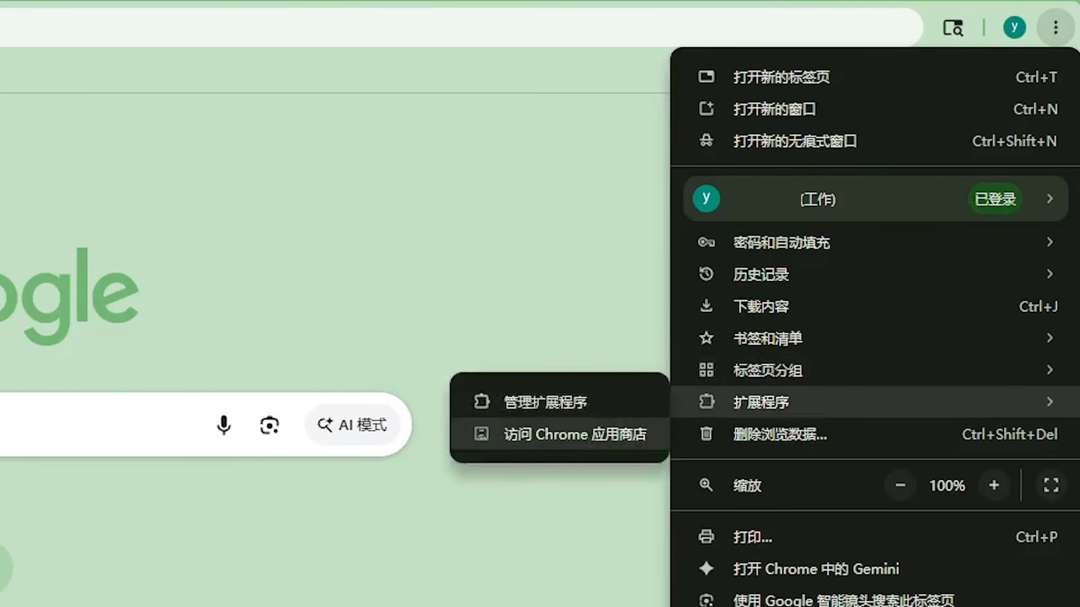
{"action": "left_click", "coordinate": [574, 434]}
{"action": "type", "text": "Get cookies.txt LOCALLY"}
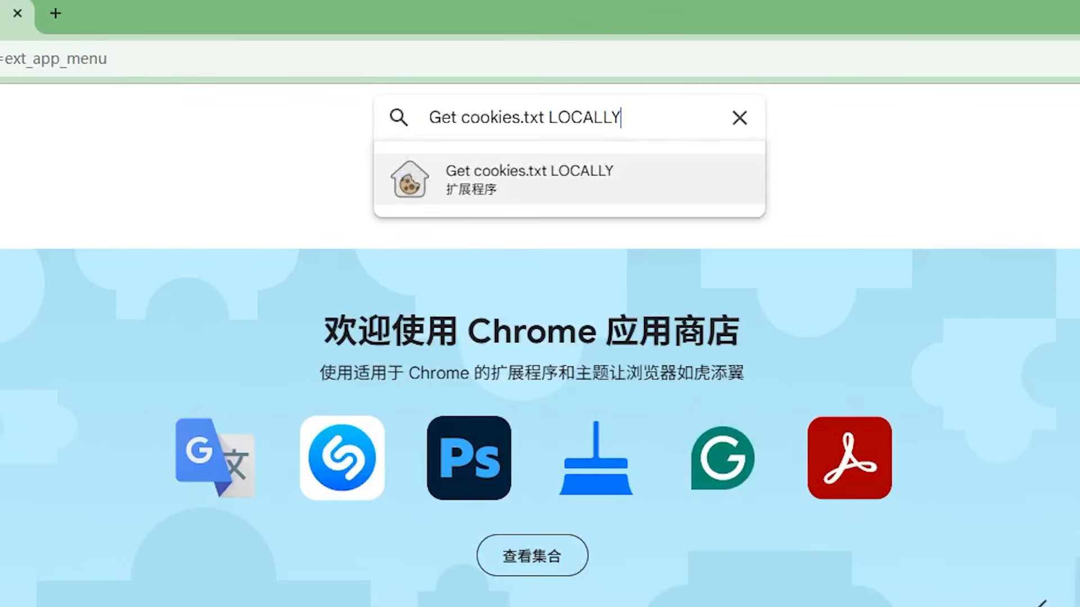
{"action": "key", "text": "Return"}
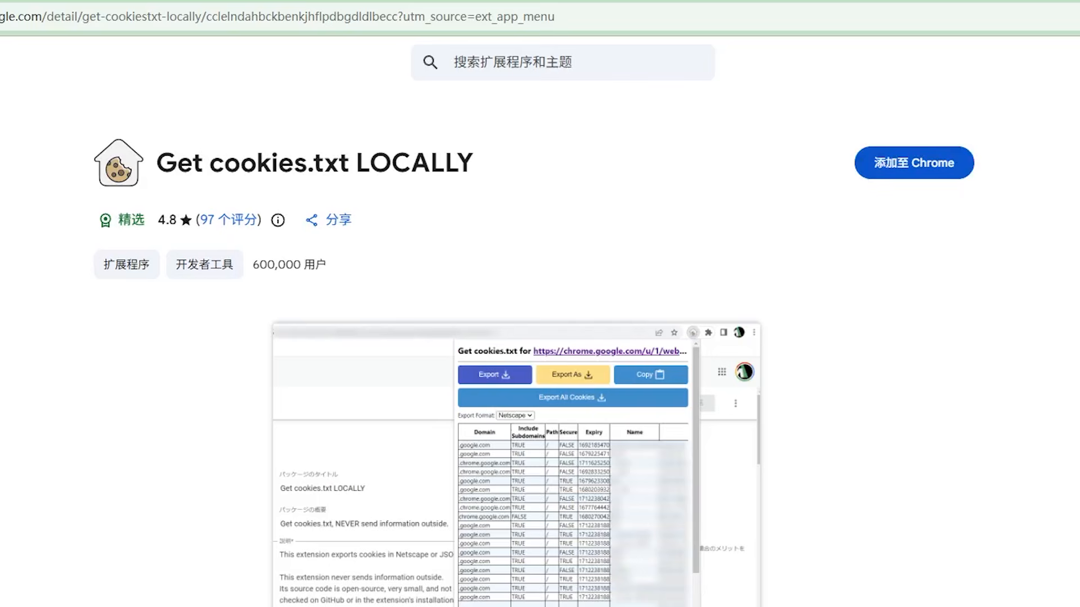
{"action": "left_click", "coordinate": [914, 163]}
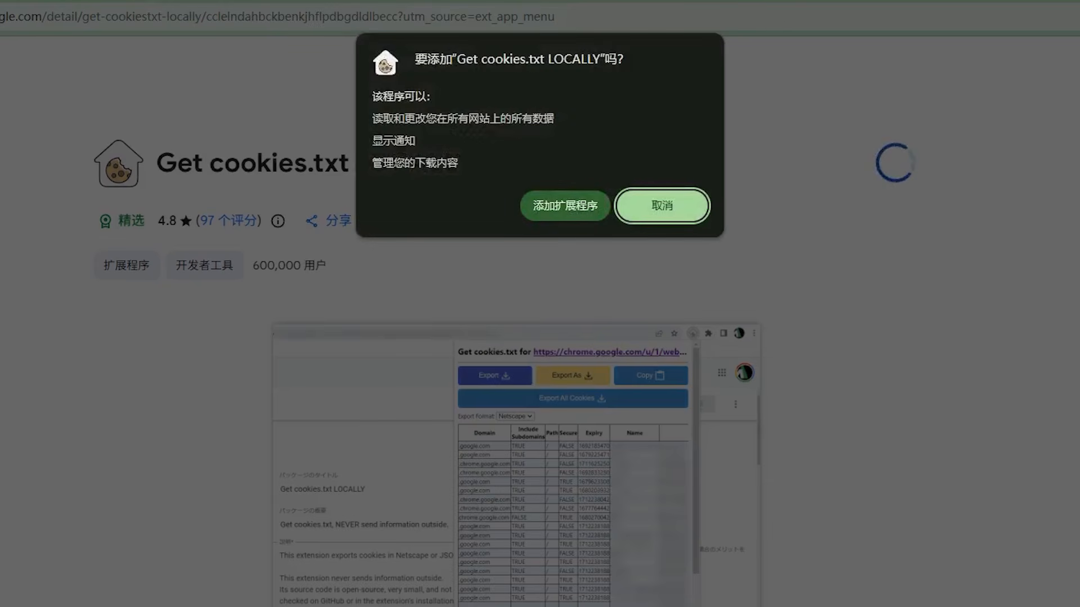
{"action": "left_click", "coordinate": [565, 206]}
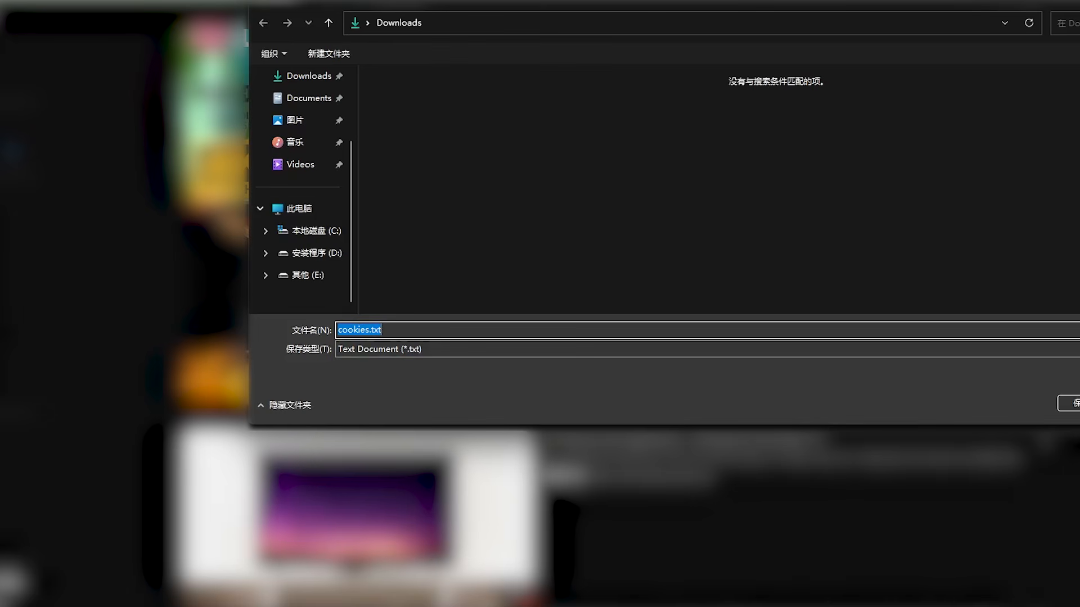
Save the exported browser cookies as cookies.txt in the Downloads folder.
{"action": "left_click", "coordinate": [381, 330]}
{"action": "key", "text": "ctrl+a"}
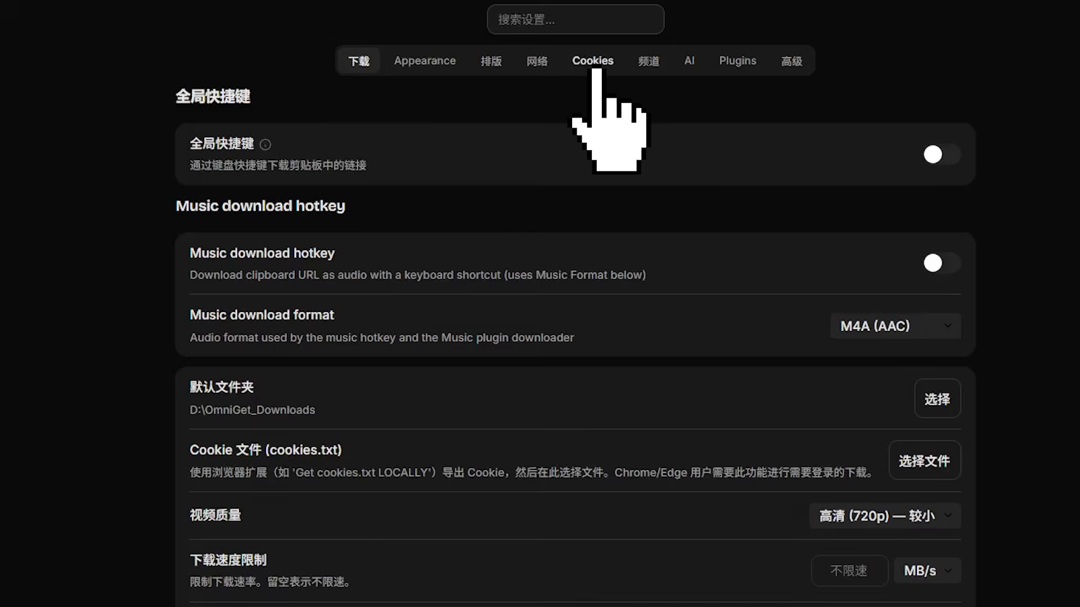
Import the cookies.txt file from the Downloads folder into OmniGet's managed cookies.
{"action": "left_click", "coordinate": [595, 70]}
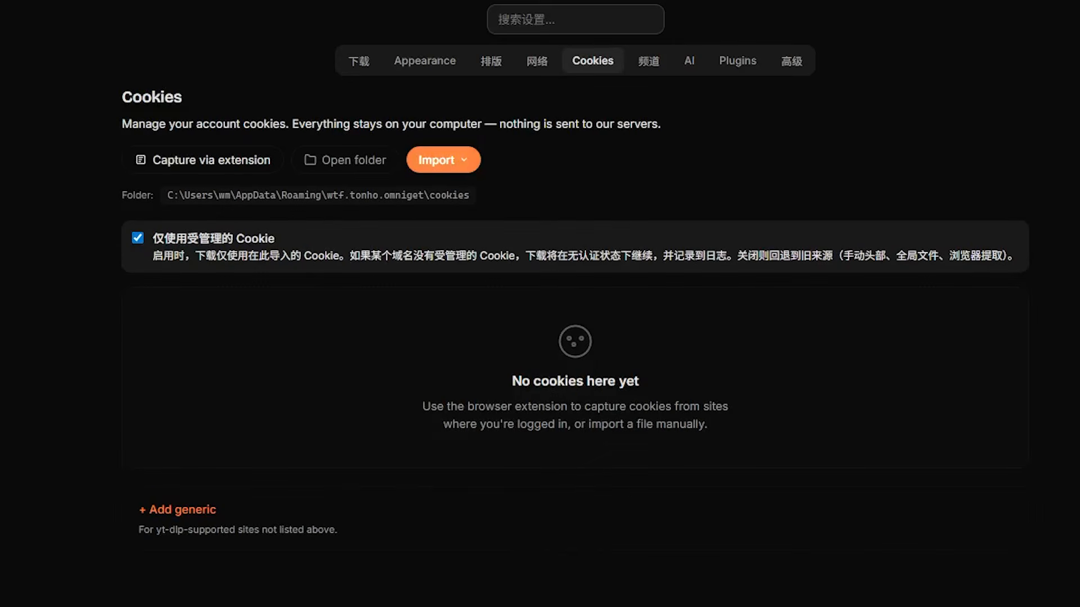
{"action": "left_click", "coordinate": [443, 159]}
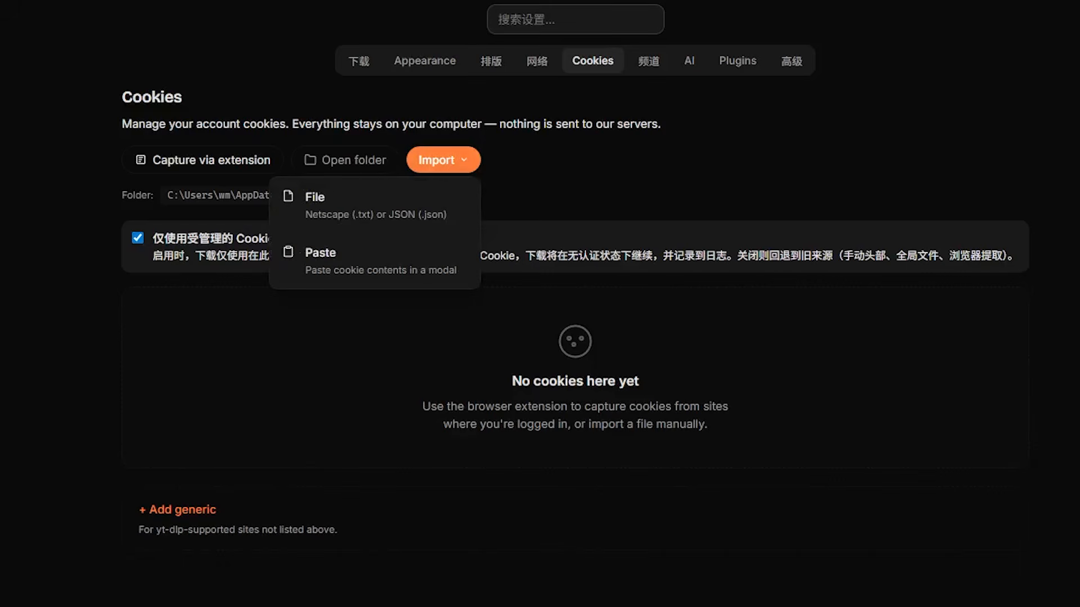
{"action": "left_click", "coordinate": [315, 202]}
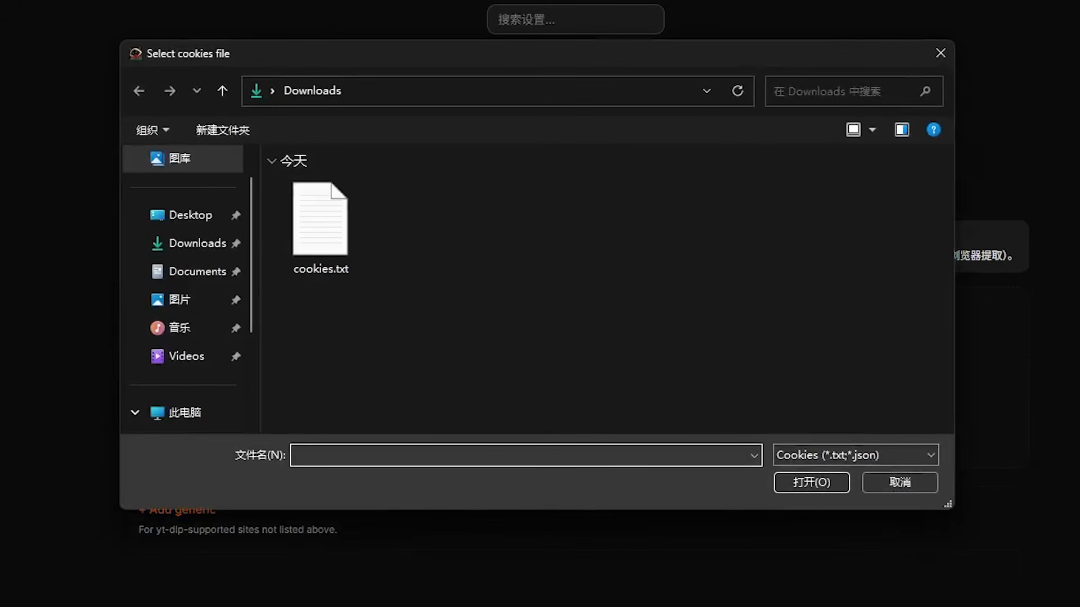
{"action": "left_click", "coordinate": [320, 225]}
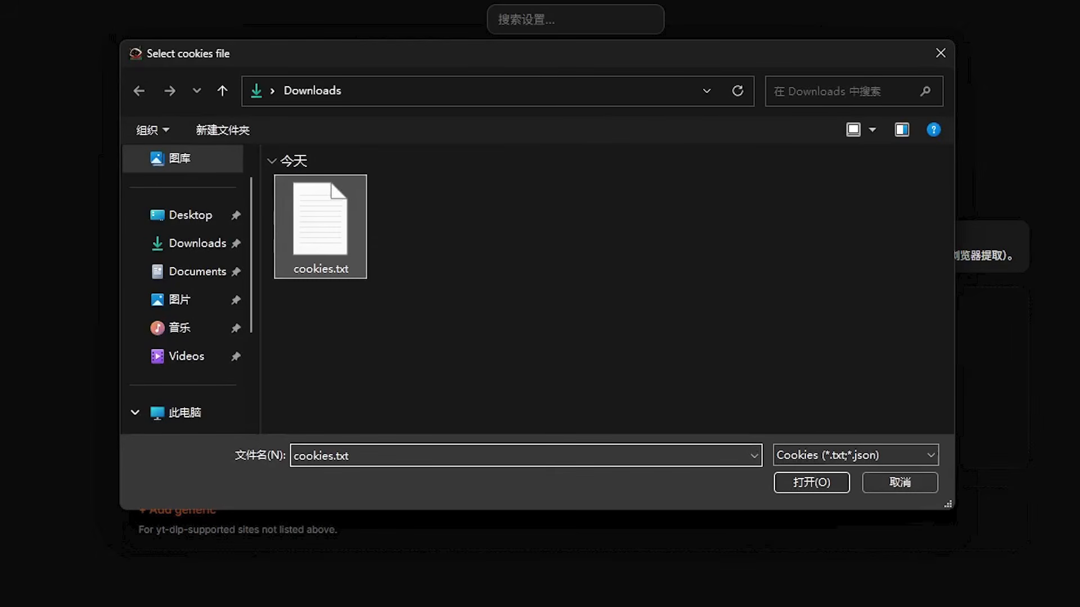
{"action": "key", "text": "Return"}
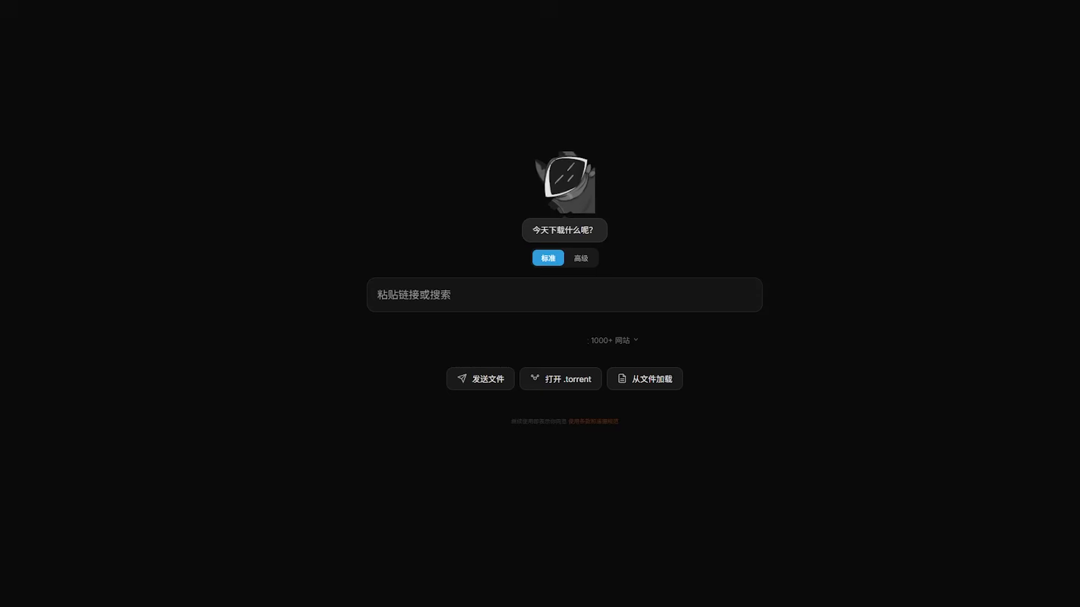
Load the LG 4K DEMO HDR 2018 (60FPS) ELBA video from the copied link and expand its download options.
{"action": "left_click", "coordinate": [564, 294]}
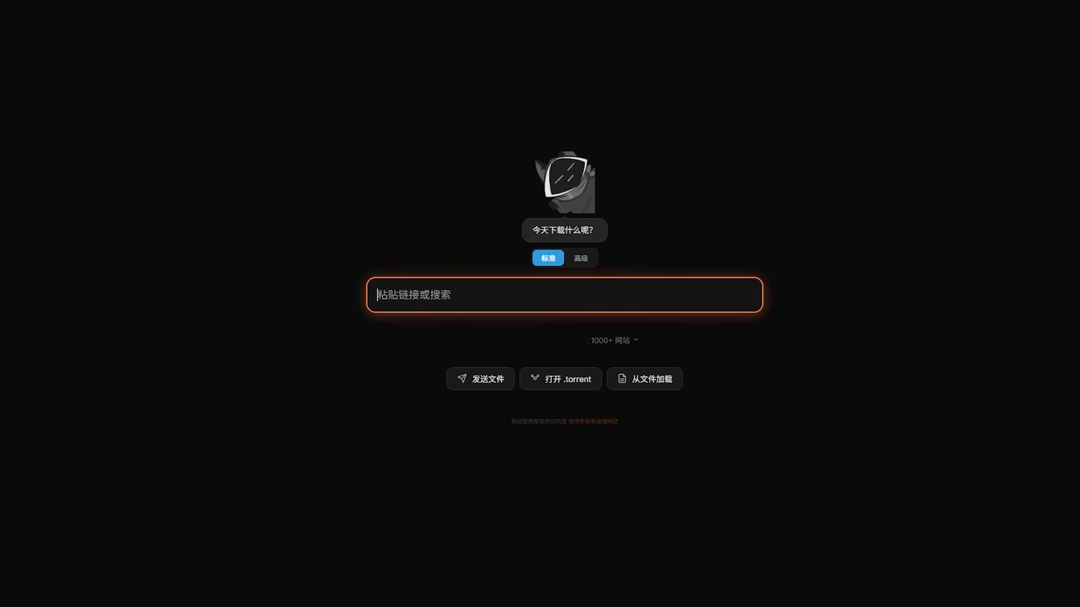
{"action": "key", "text": "ctrl+v"}
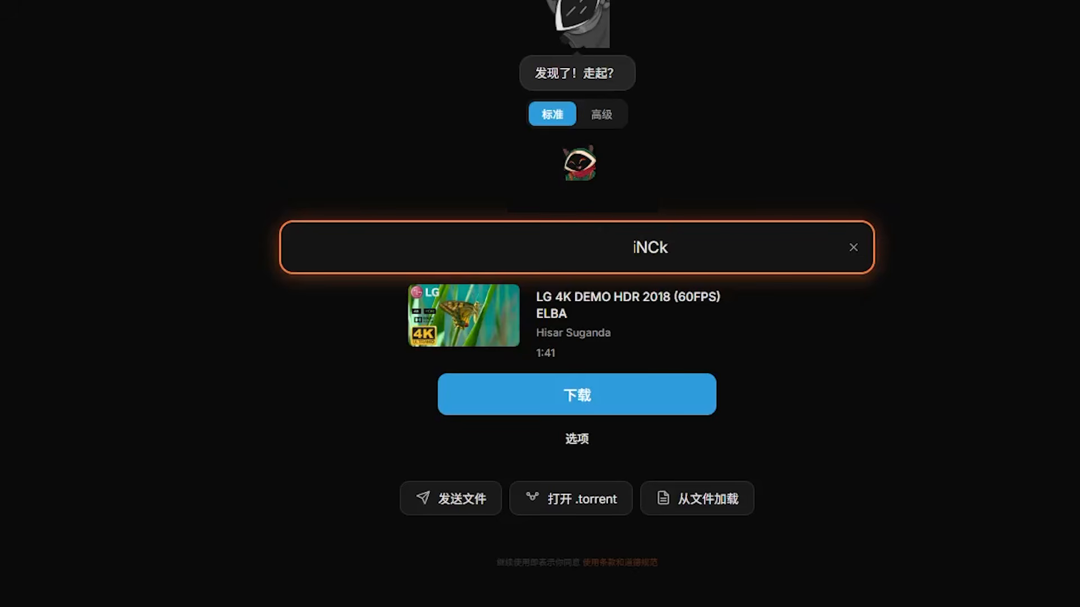
{"action": "left_click", "coordinate": [577, 440]}
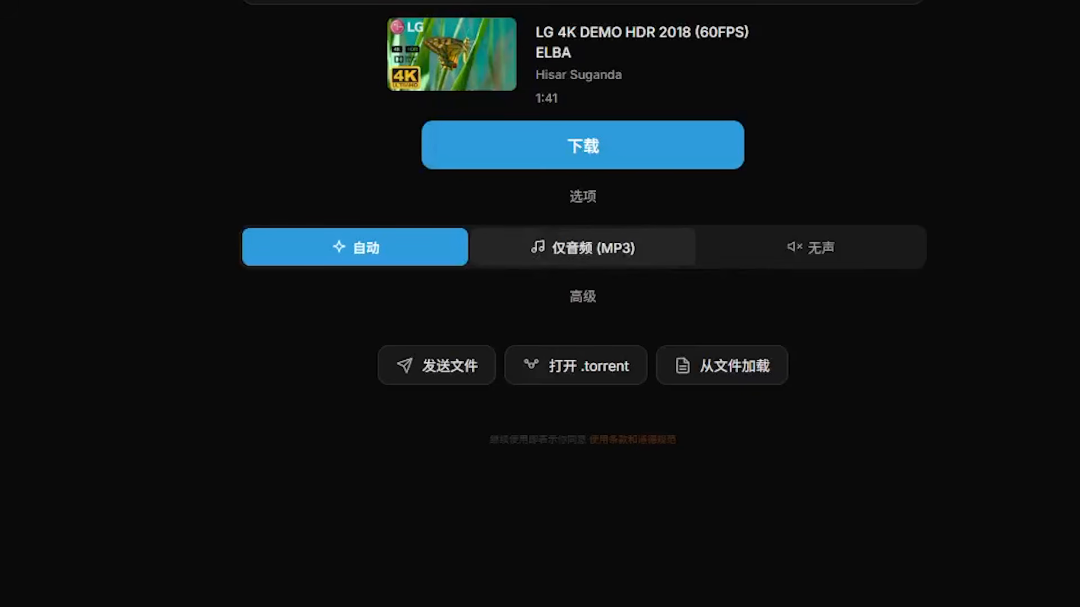
Try the audio-only (MP3) and muted download modes, and return to the automatic mode.
{"action": "left_click", "coordinate": [583, 248]}
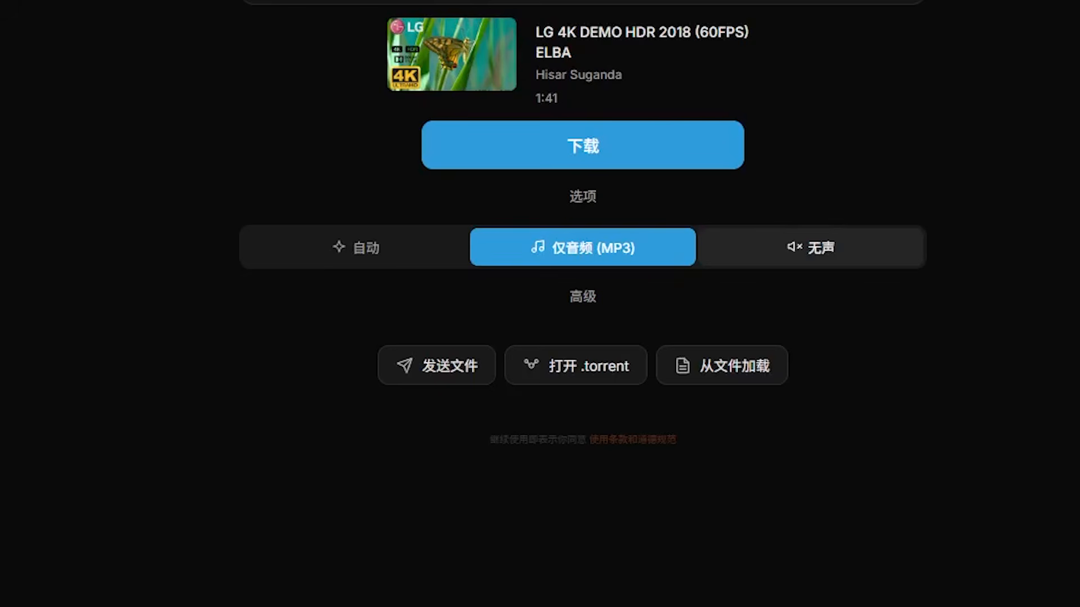
{"action": "left_click", "coordinate": [810, 247]}
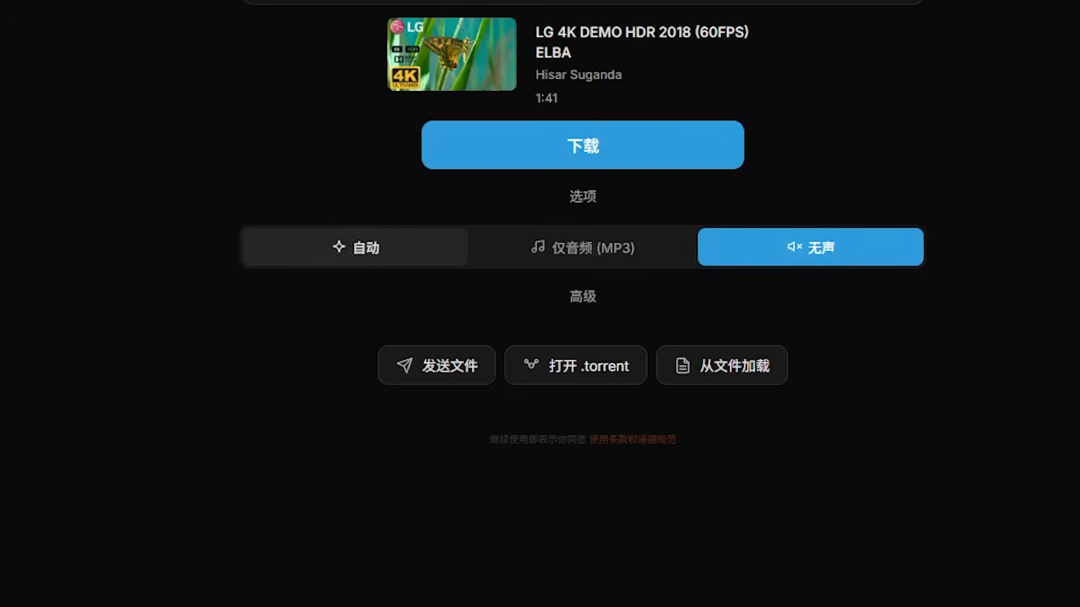
{"action": "left_click", "coordinate": [355, 248]}
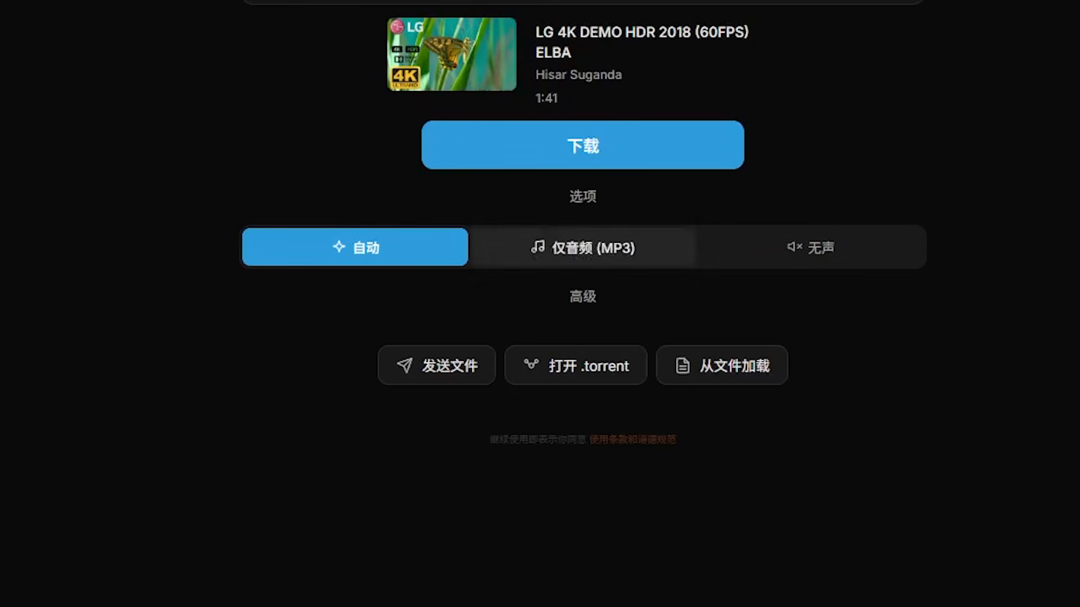
Expand the advanced download options and limit the download to the segment from 00:10:00 to 00:15:00.
{"action": "left_click", "coordinate": [583, 297]}
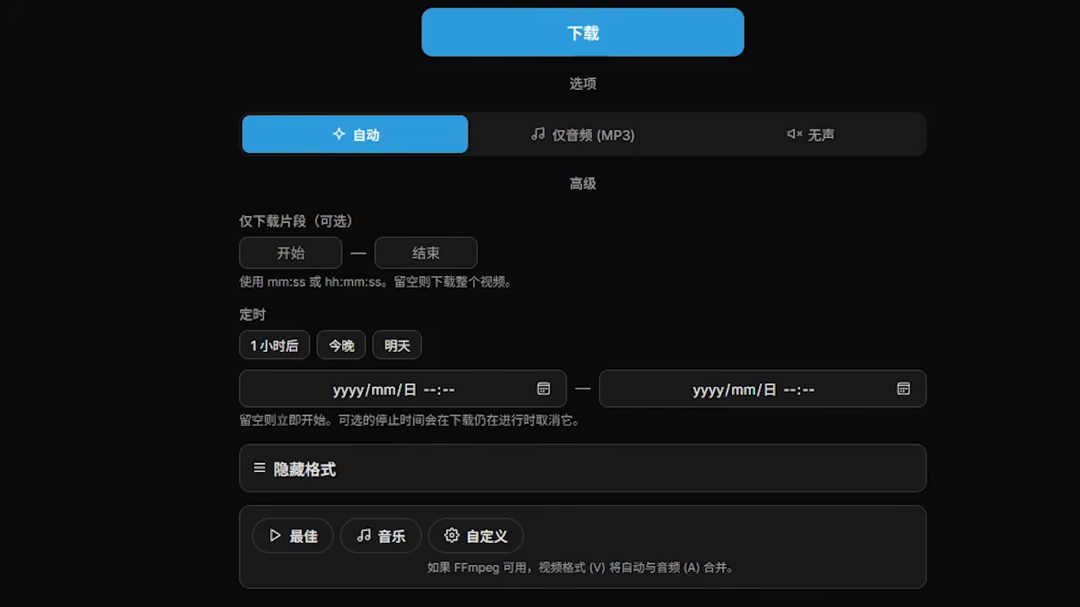
{"action": "left_click", "coordinate": [290, 253]}
{"action": "type", "text": "00:10"}
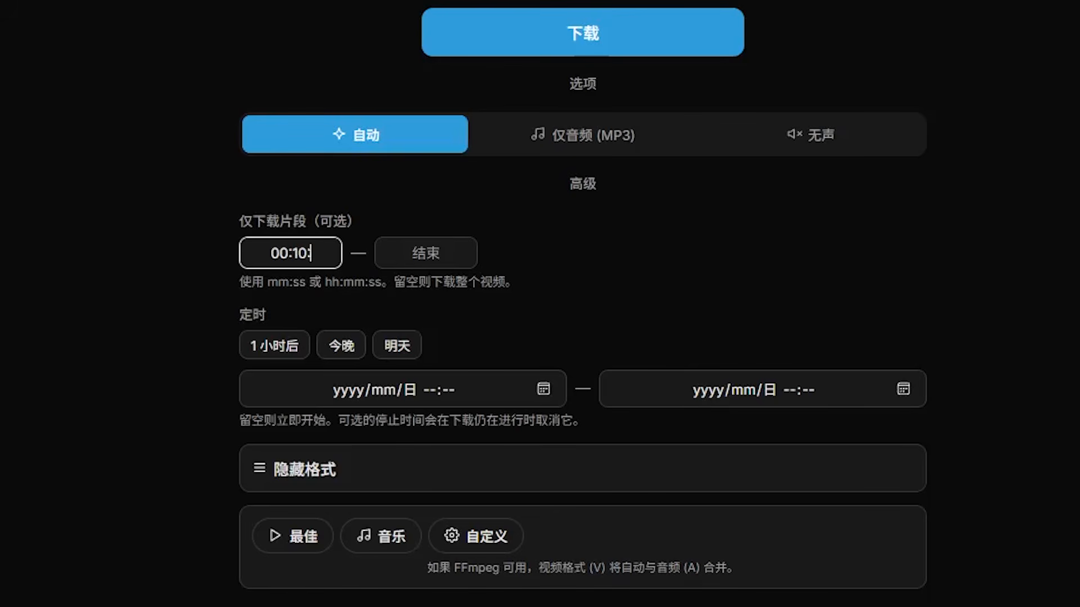
{"action": "type", "text": ":00"}
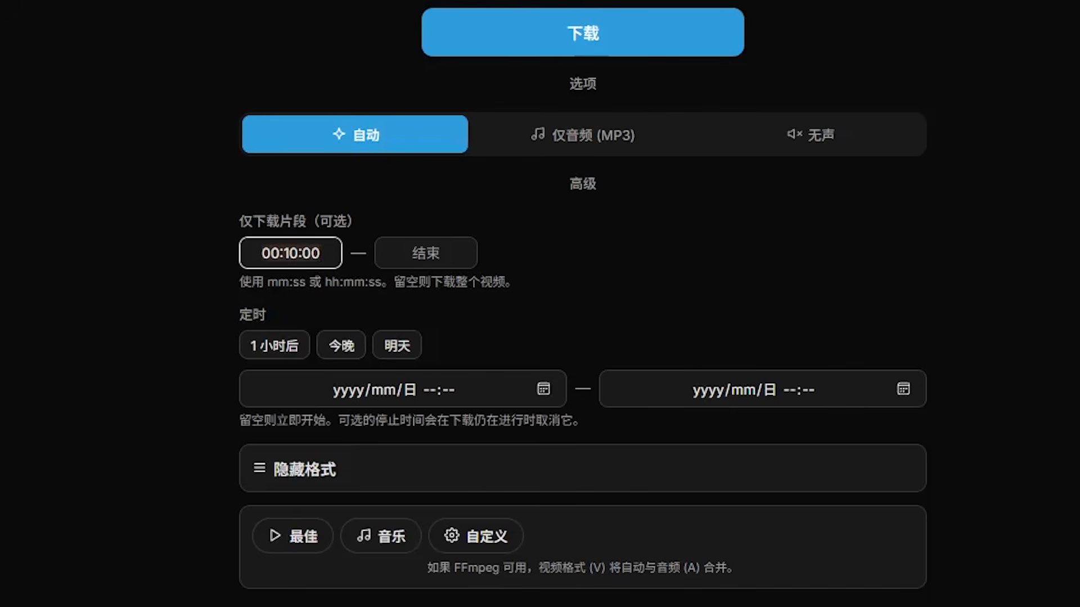
{"action": "key", "text": "Tab"}
{"action": "type", "text": "00:10:00"}
{"action": "key", "text": "BackSpace"}
{"action": "type", "text": "5"}
{"action": "key", "text": "Tab"}
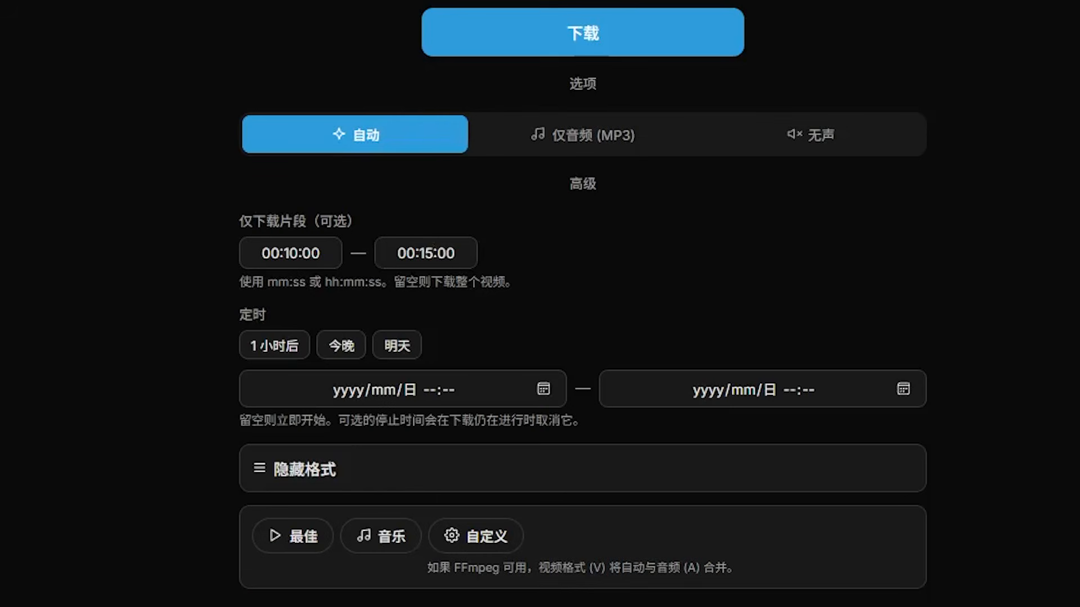
Try the one-hour, tonight and tomorrow presets for the download schedule, and clear the scheduled time.
{"action": "left_click", "coordinate": [274, 345]}
{"action": "left_click", "coordinate": [341, 345]}
{"action": "left_click", "coordinate": [397, 345]}
{"action": "left_click", "coordinate": [275, 346]}
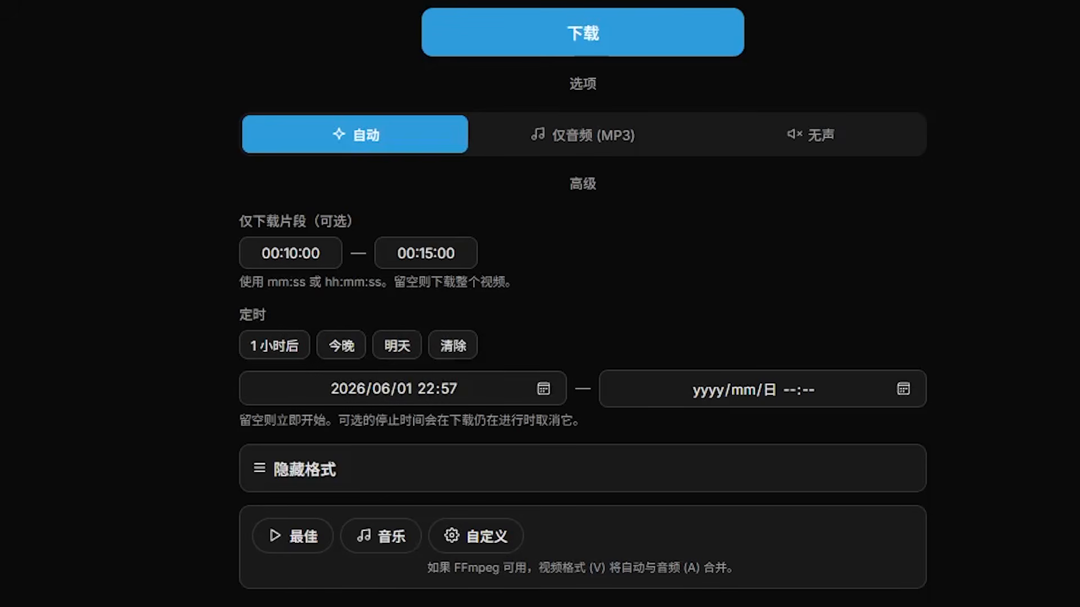
{"action": "left_click", "coordinate": [341, 345]}
{"action": "left_click", "coordinate": [397, 346]}
{"action": "left_click", "coordinate": [340, 345]}
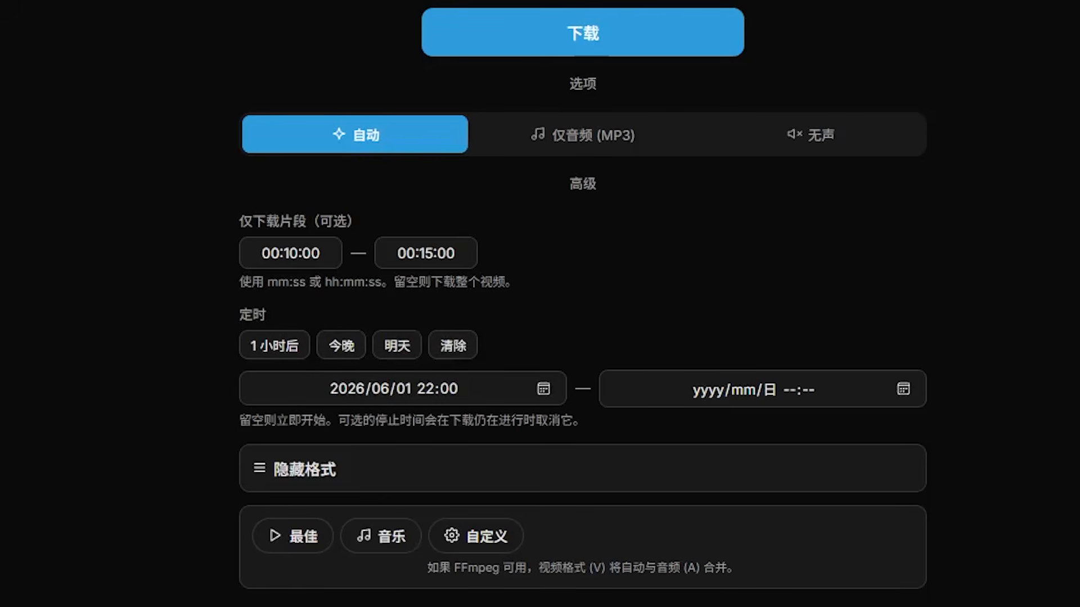
{"action": "left_click", "coordinate": [452, 345]}
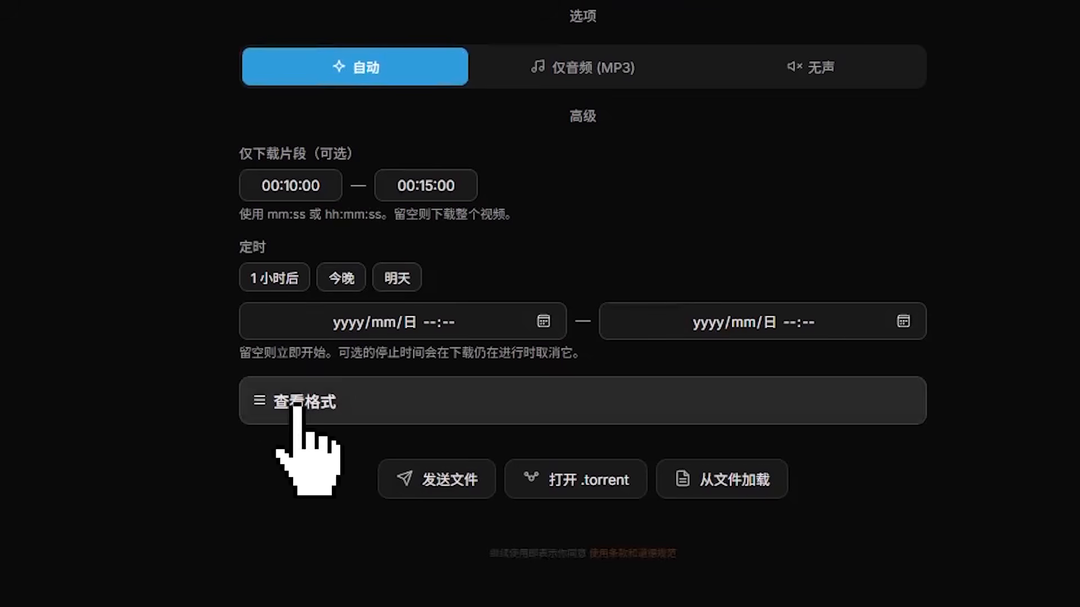
Show the available video formats, look through the custom format list and choose the best-quality preset (最佳).
{"action": "left_click", "coordinate": [297, 406]}
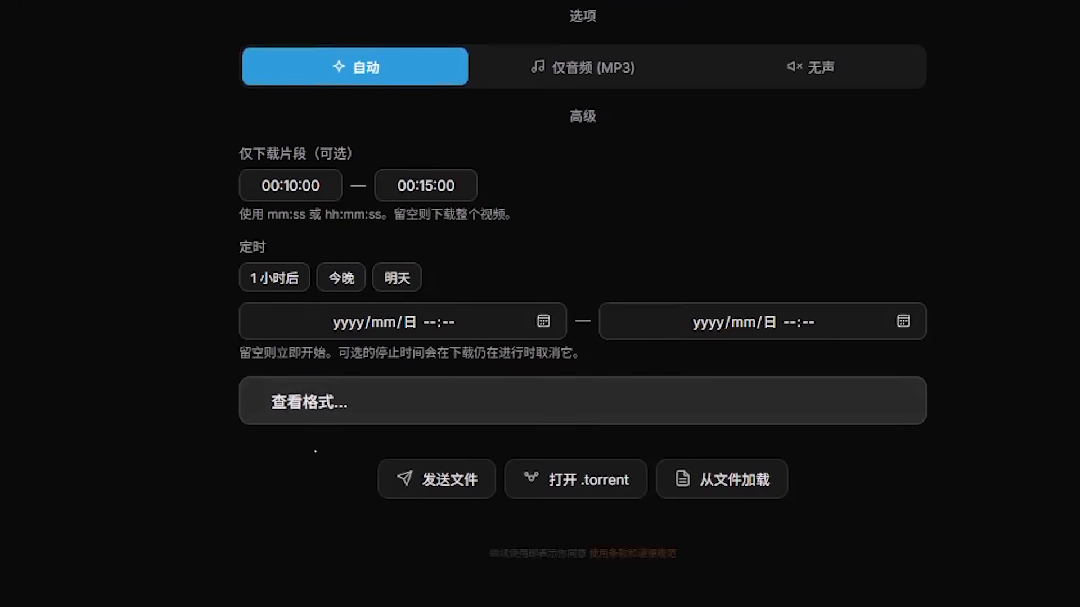
{"action": "scroll", "coordinate": [583, 330], "scroll_direction": "down", "scroll_amount": 20}
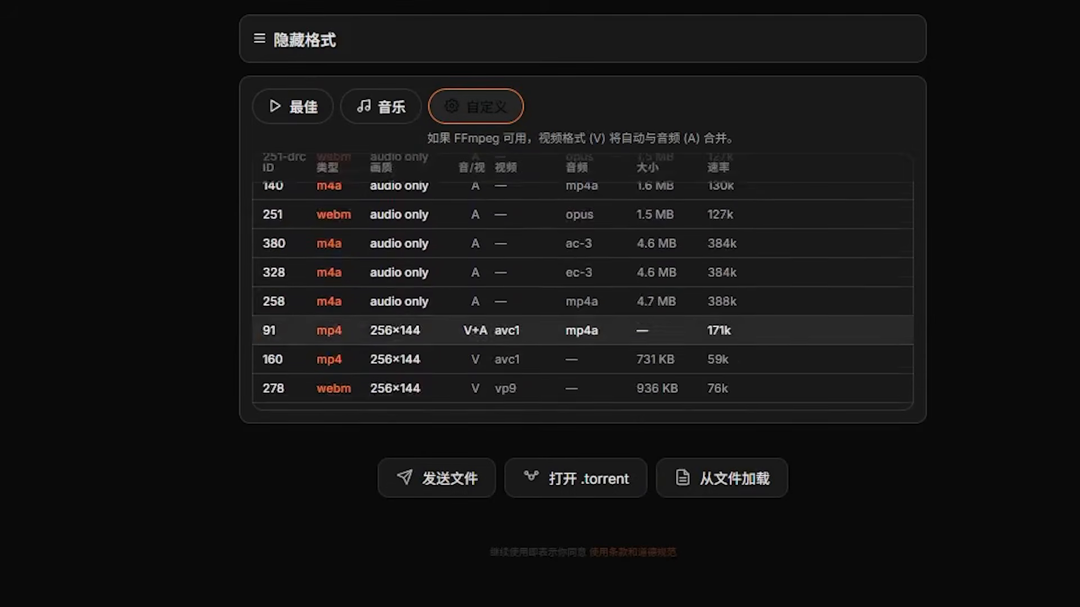
{"action": "scroll", "coordinate": [582, 330], "scroll_direction": "down", "scroll_amount": 2}
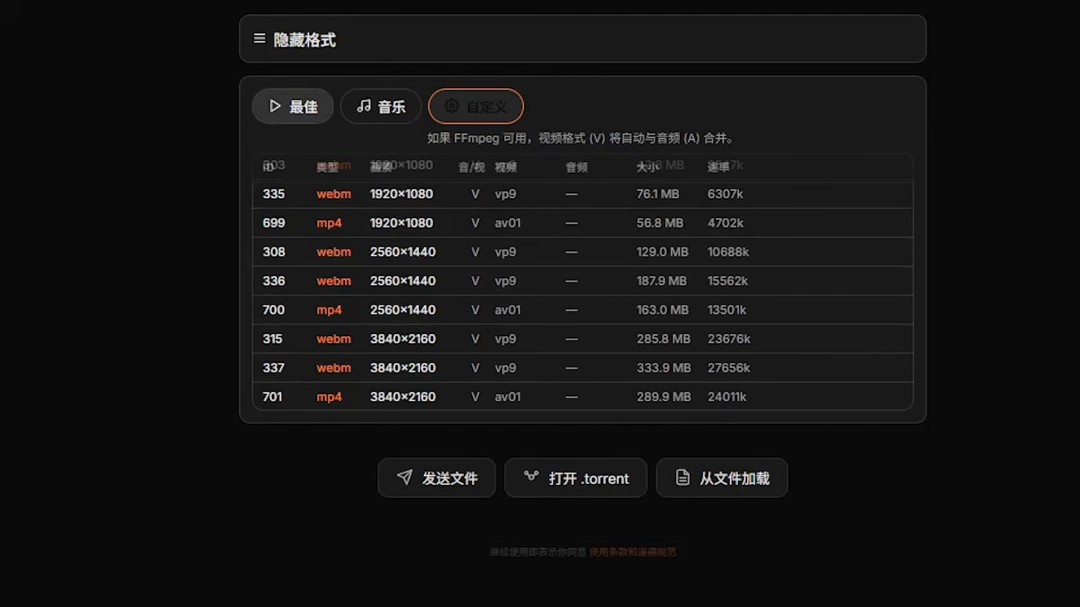
{"action": "left_click", "coordinate": [292, 107]}
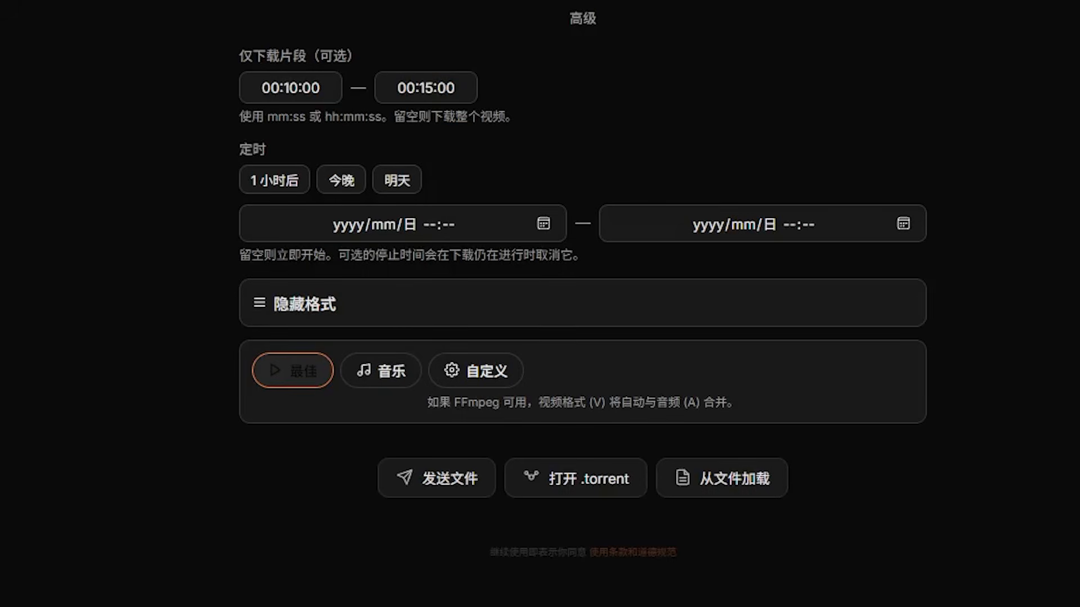
{"action": "scroll", "coordinate": [583, 303], "scroll_direction": "up", "scroll_amount": 5}
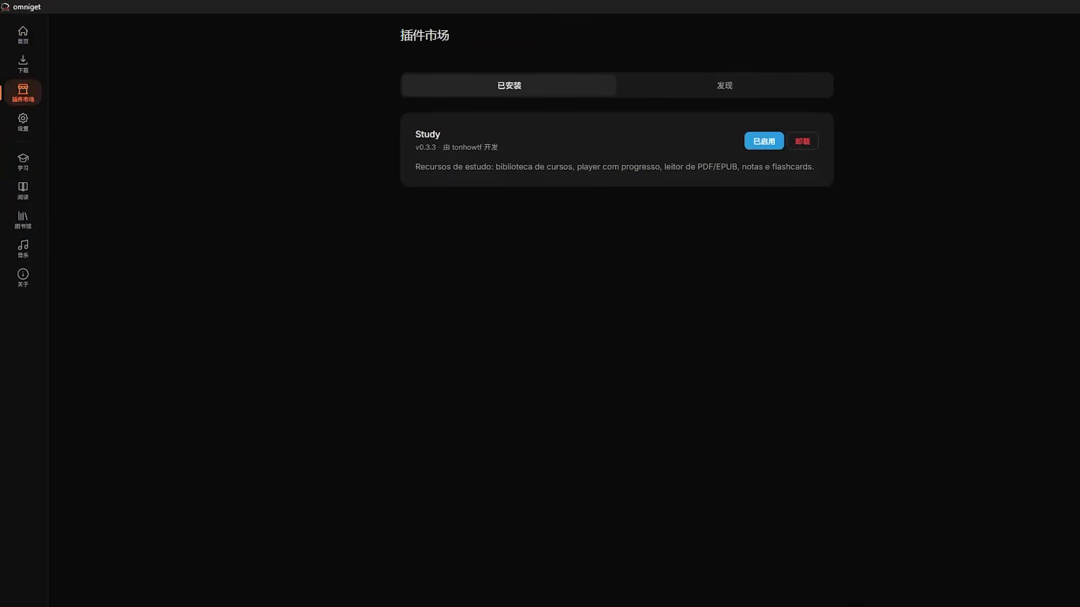
Install the Telegram Downloader and Course Downloader plugins from the plugin marketplace.
{"action": "left_click", "coordinate": [725, 85]}
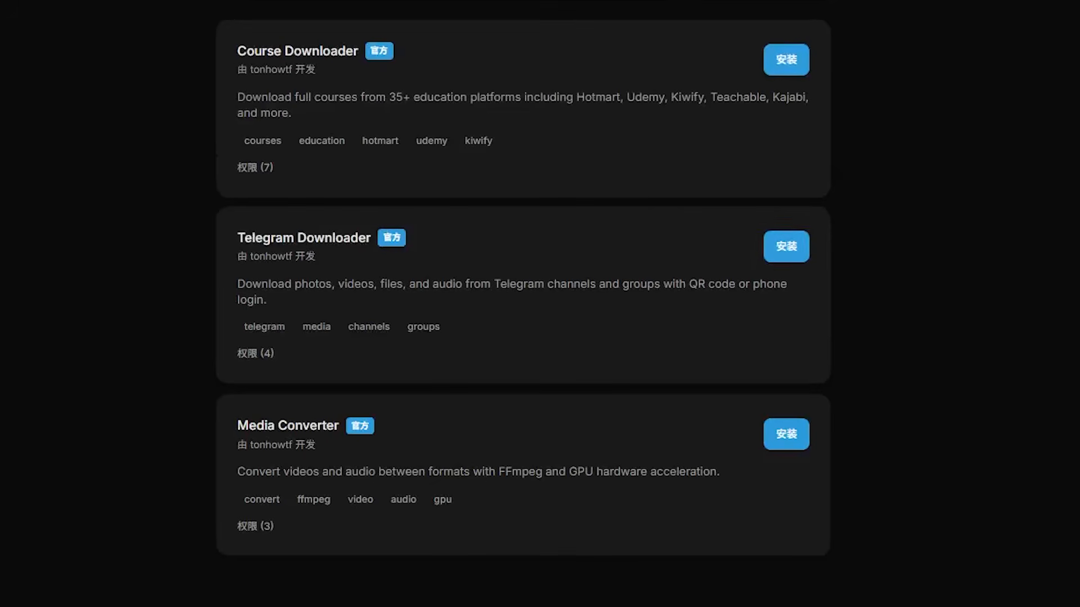
{"action": "left_click", "coordinate": [786, 246]}
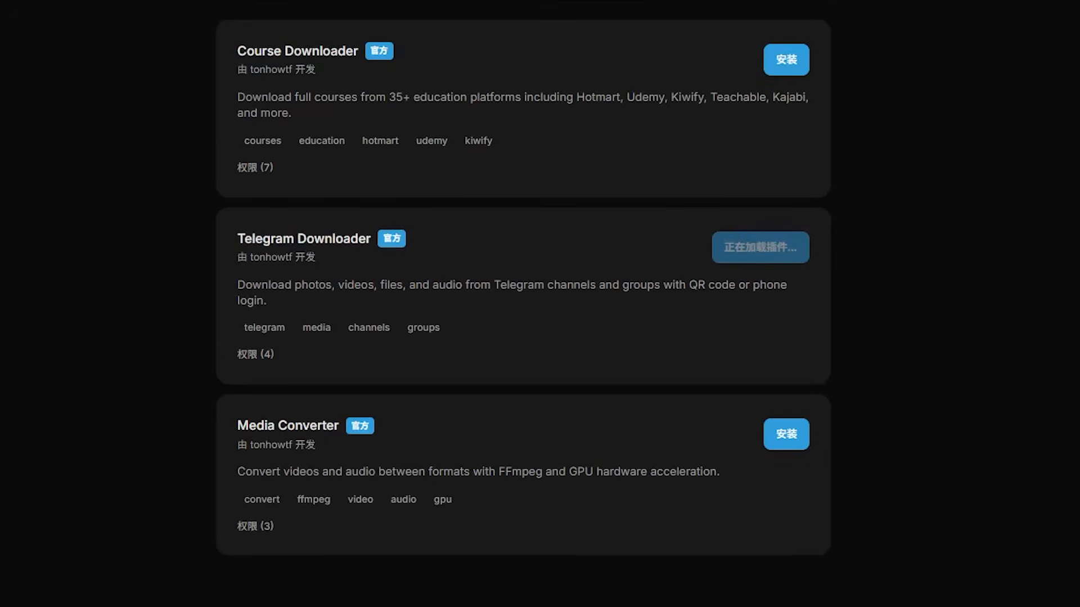
{"action": "left_click", "coordinate": [786, 60]}
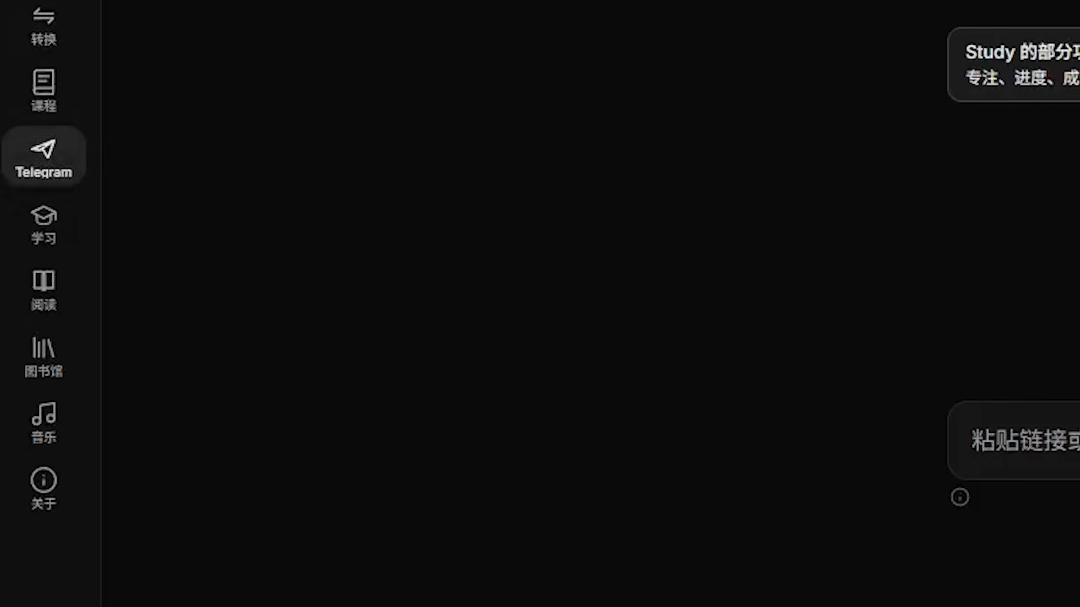
Go to the Telegram downloader and download the first five listed videos, including IMG_6345.MP4, IMG_6354.MP4, IMG_6402.MP4 and 特别关注 - 首页 - 微博_51.mp4.
{"action": "left_click", "coordinate": [41, 174]}
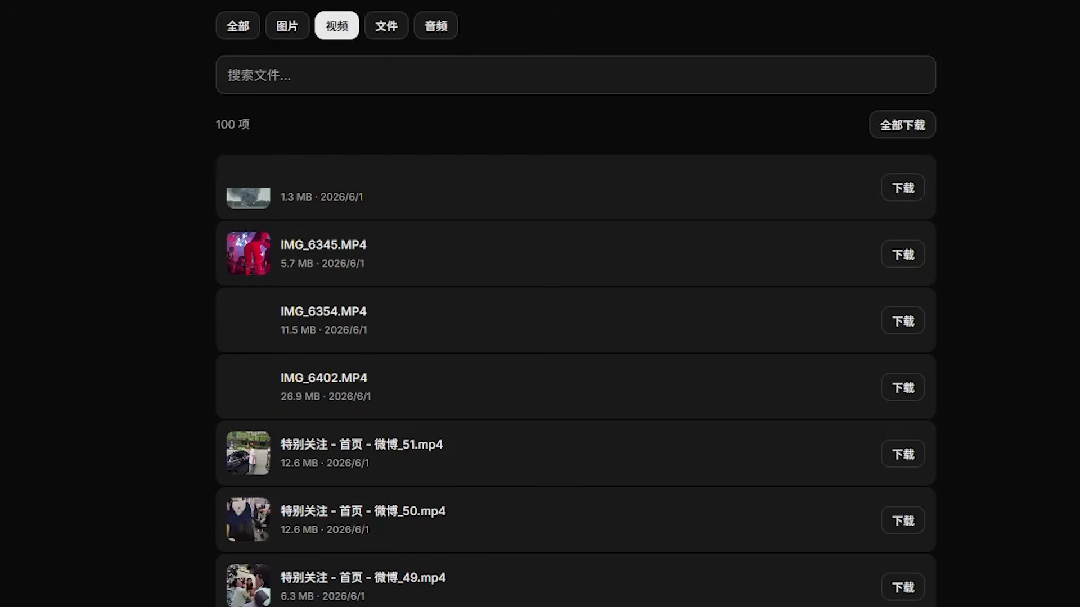
{"action": "left_click", "coordinate": [902, 188]}
{"action": "left_click", "coordinate": [903, 255]}
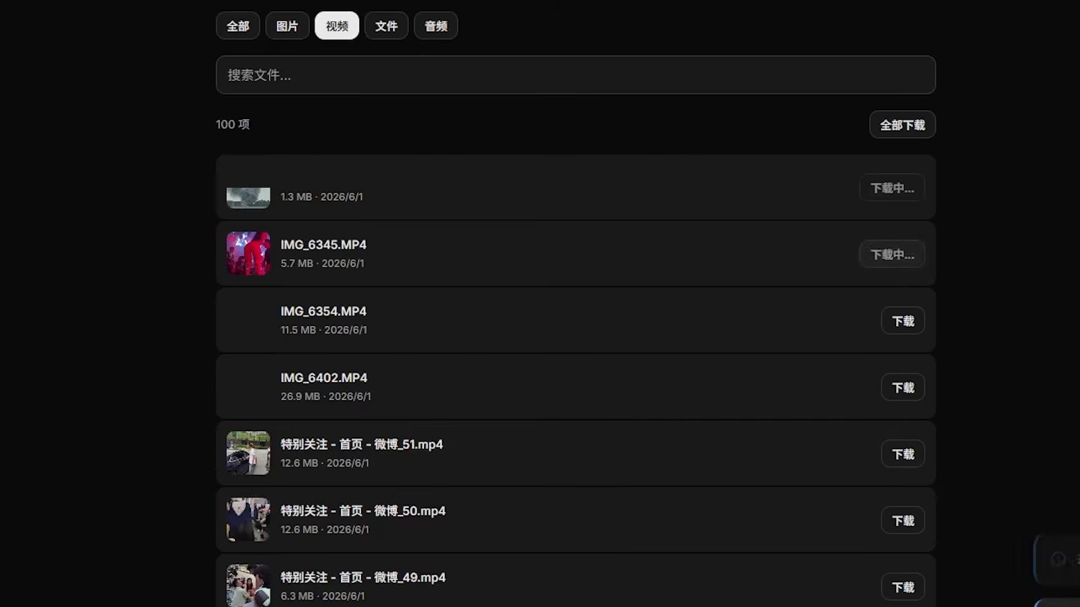
{"action": "left_click", "coordinate": [903, 321]}
{"action": "left_click", "coordinate": [902, 388]}
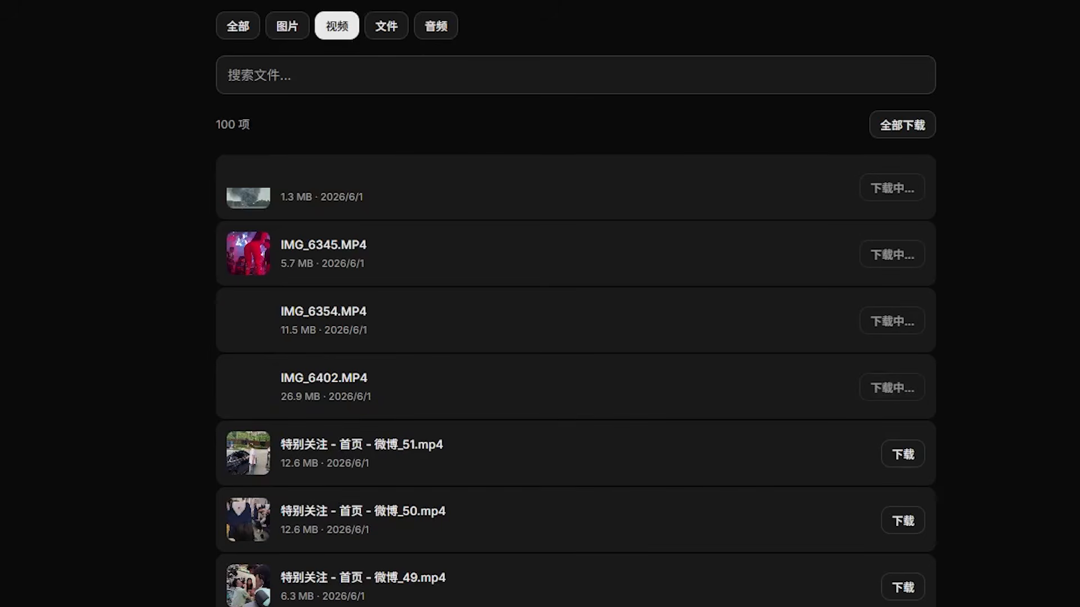
{"action": "left_click", "coordinate": [903, 454]}
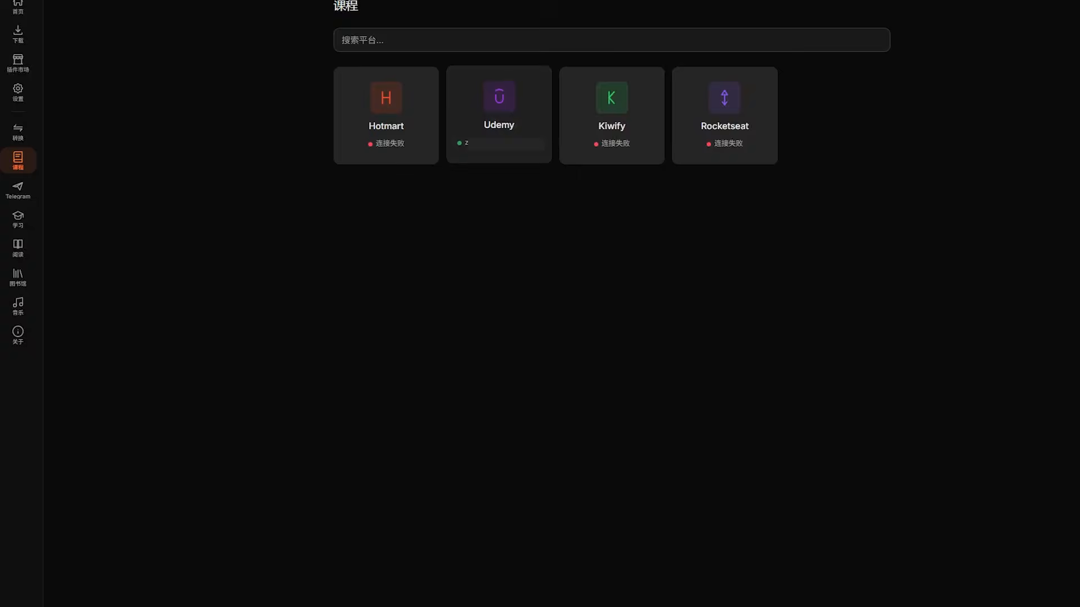
Open the Udemy course list in the course downloader.
{"action": "left_click", "coordinate": [499, 116]}
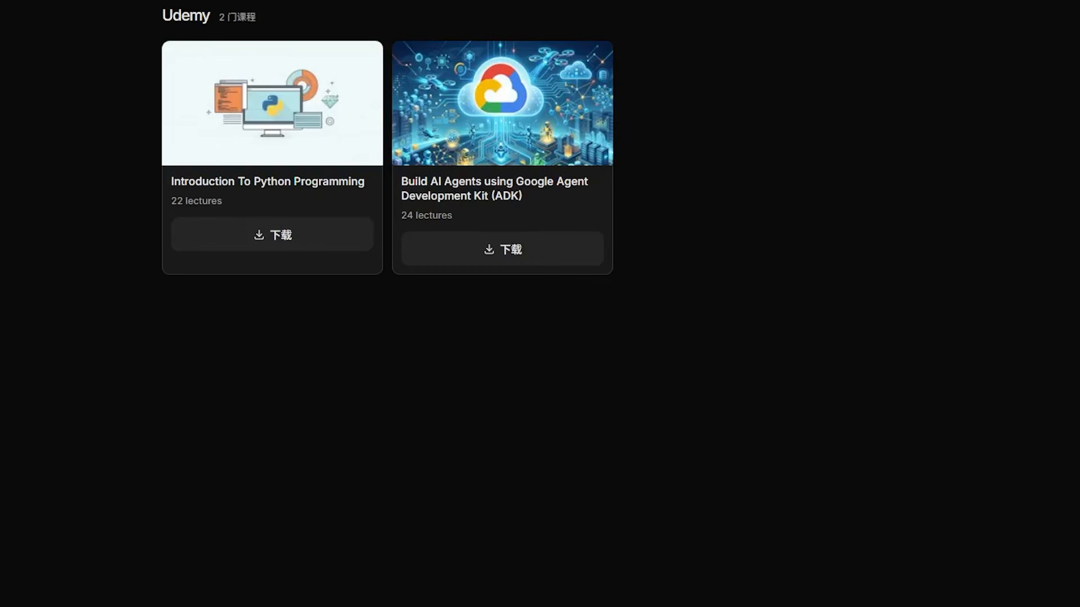